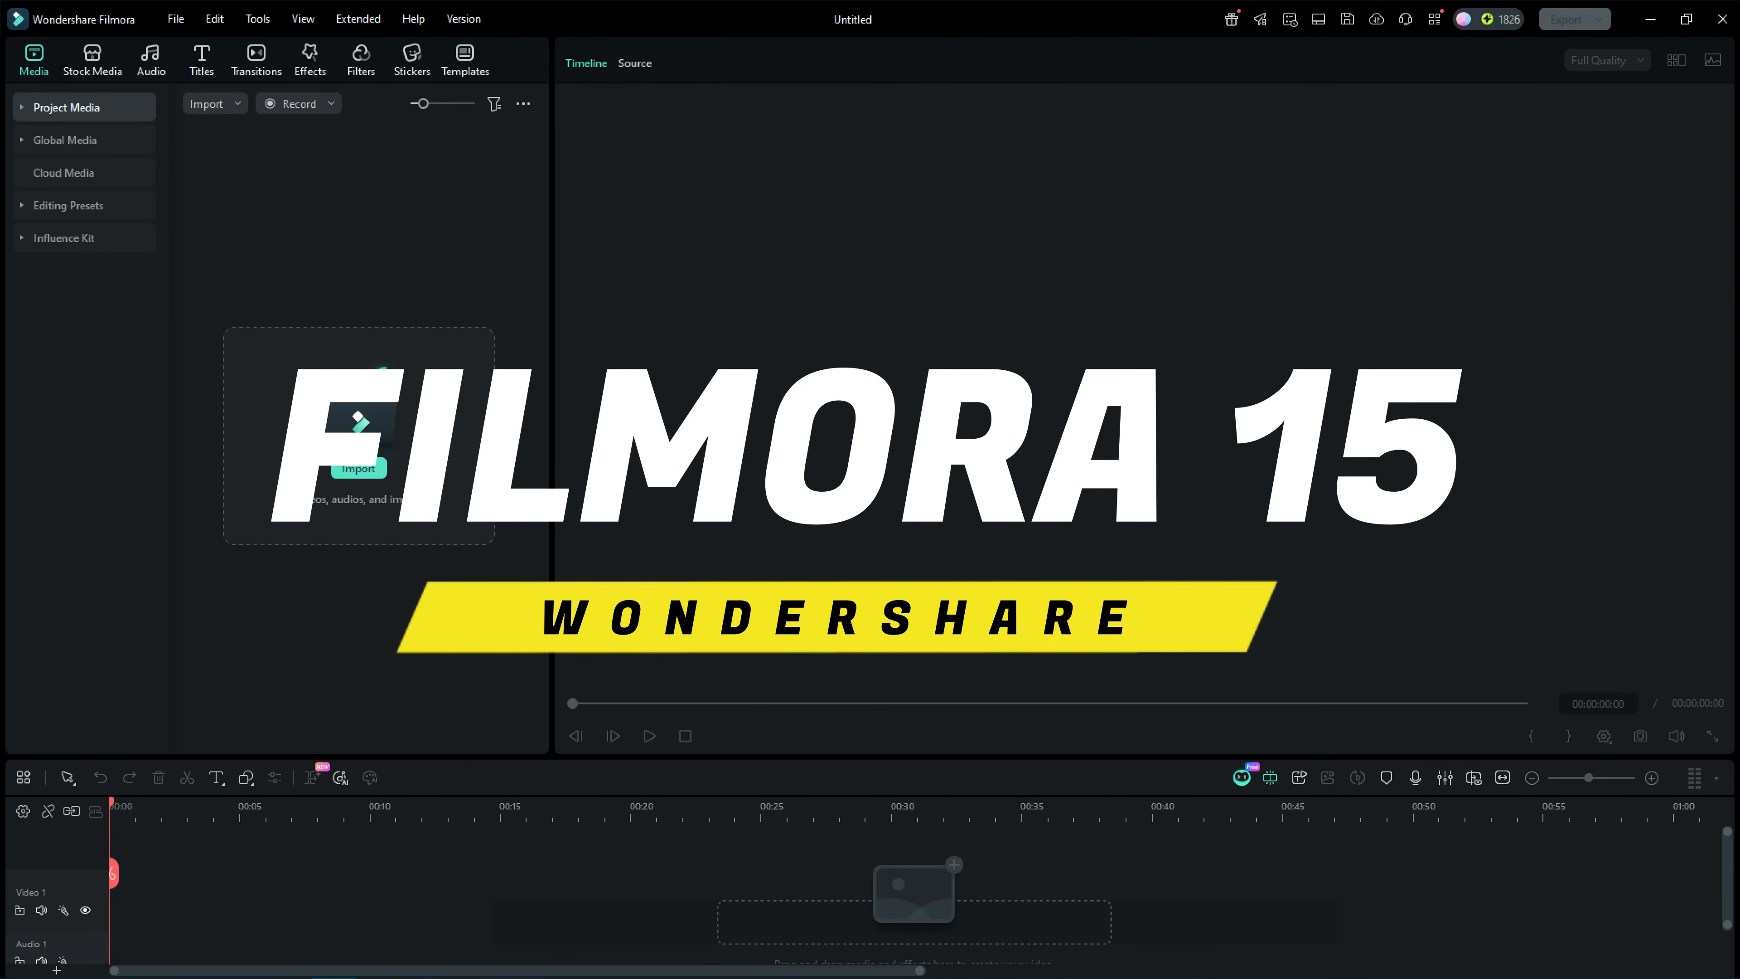
# Open the AI video inspiration templates in the stock media library and search for "Giant Hand Lift Hoodie".
pyautogui.click(169, 113)
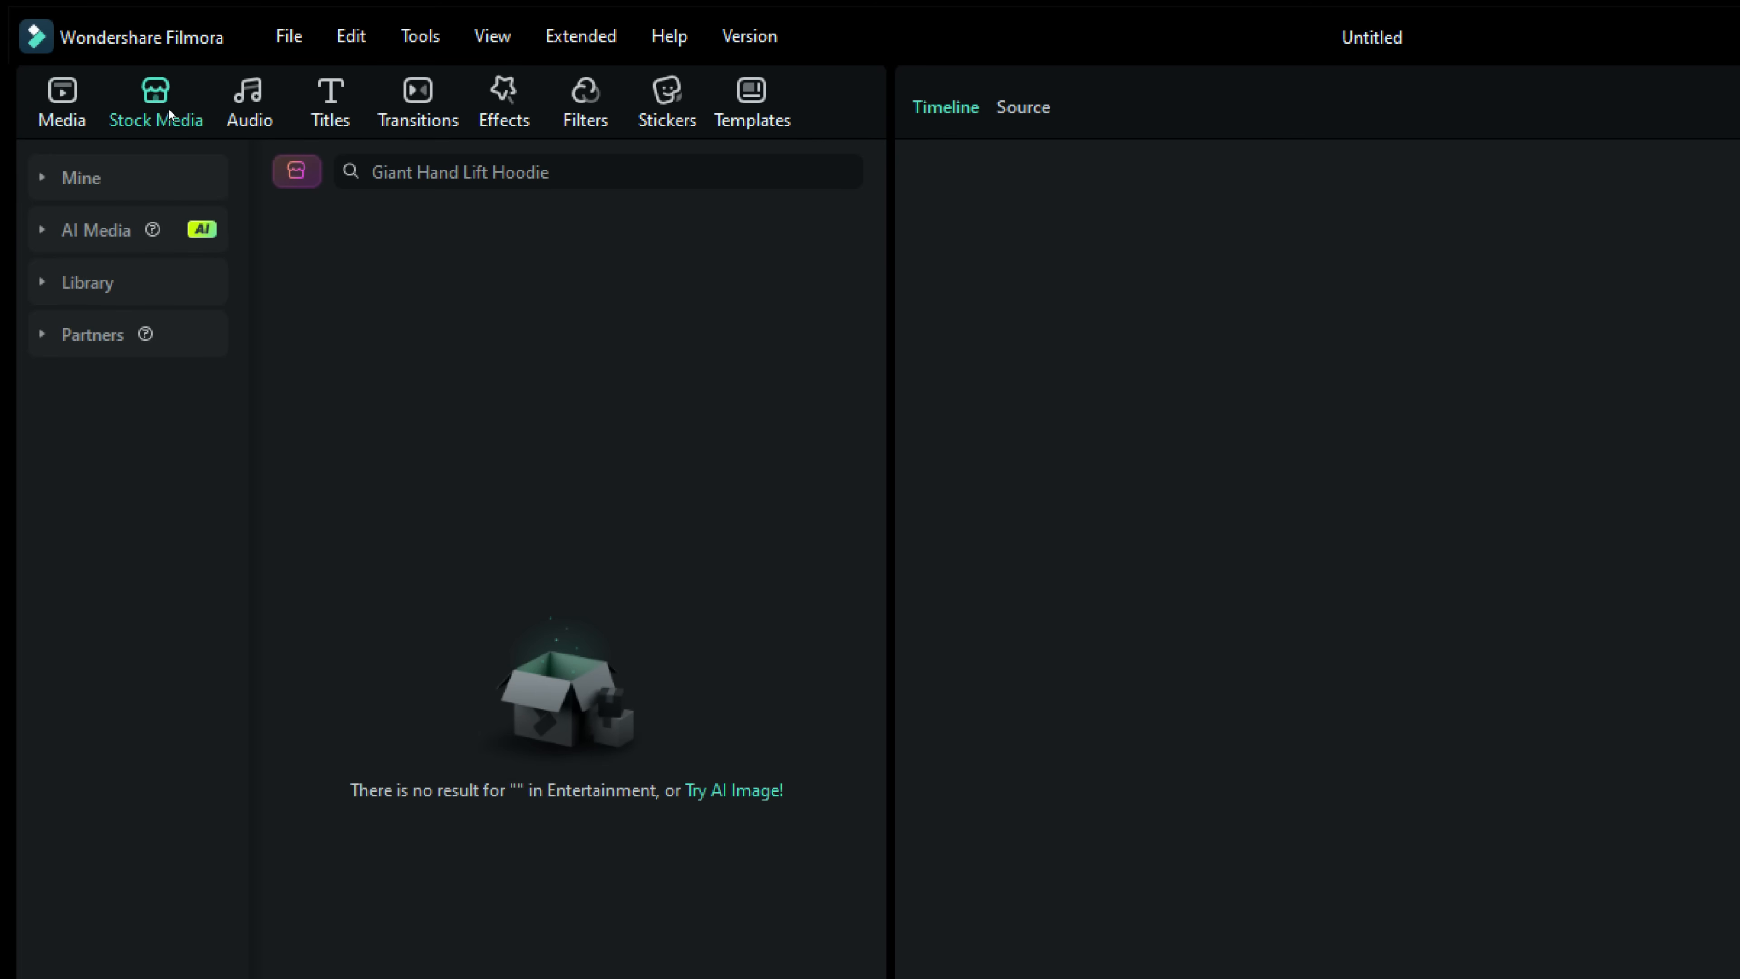
pyautogui.click(79, 233)
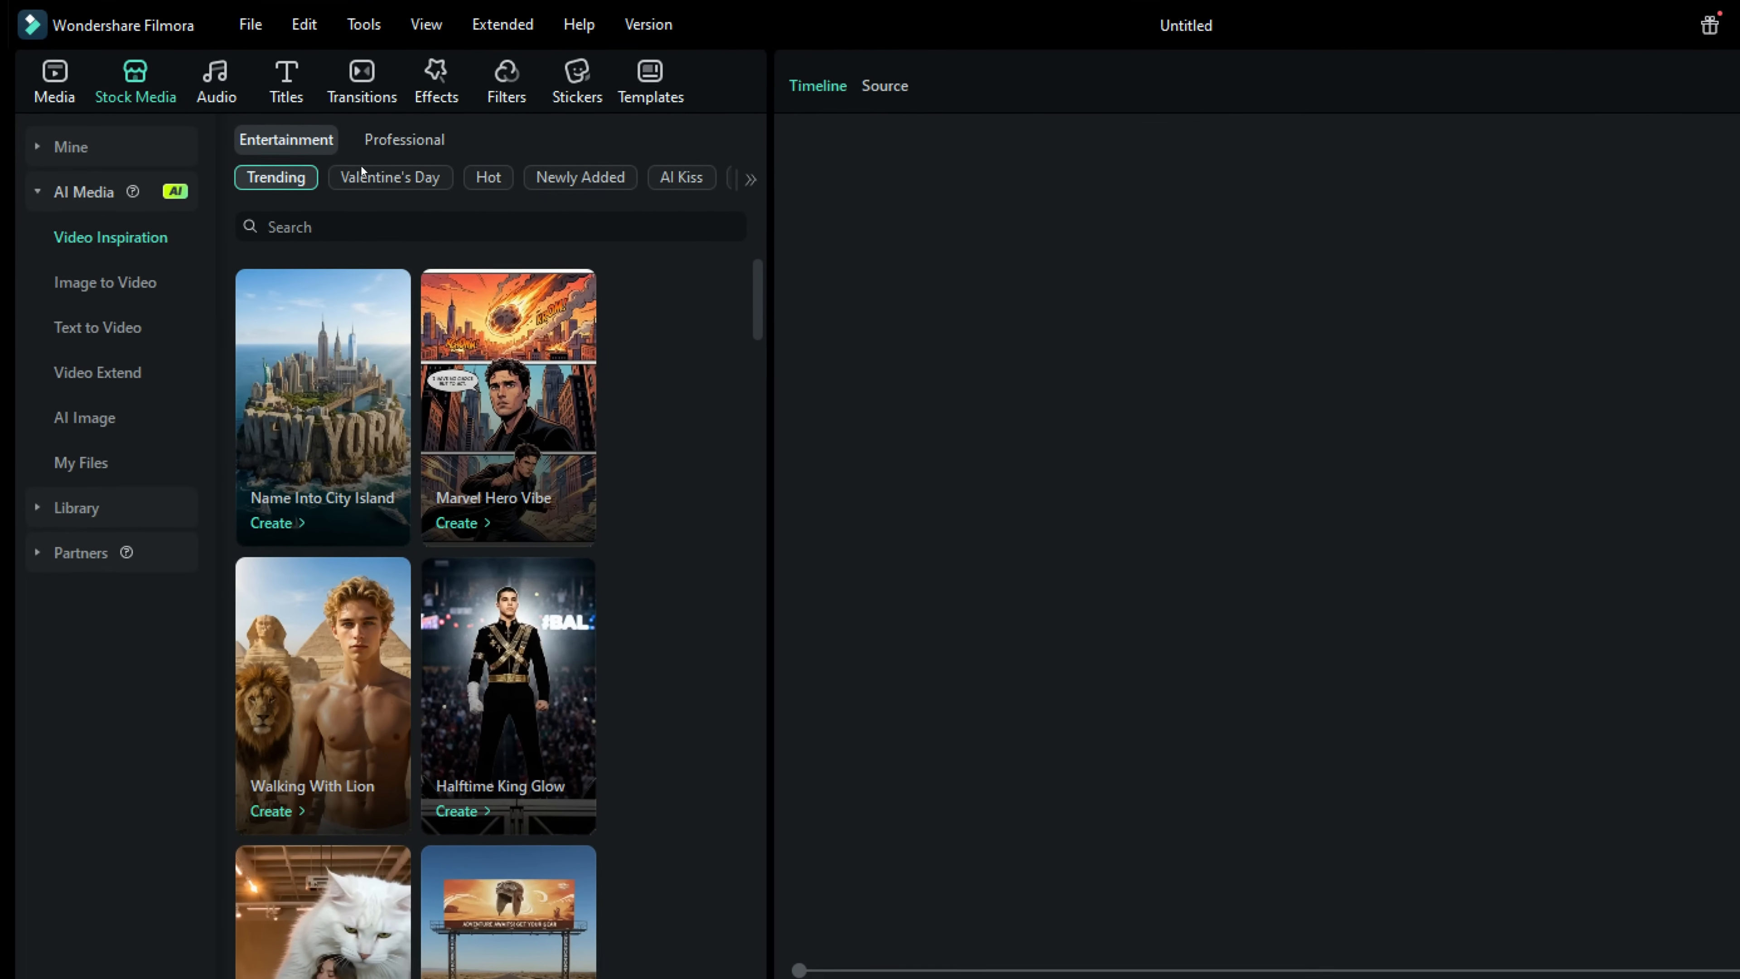
pyautogui.click(330, 235)
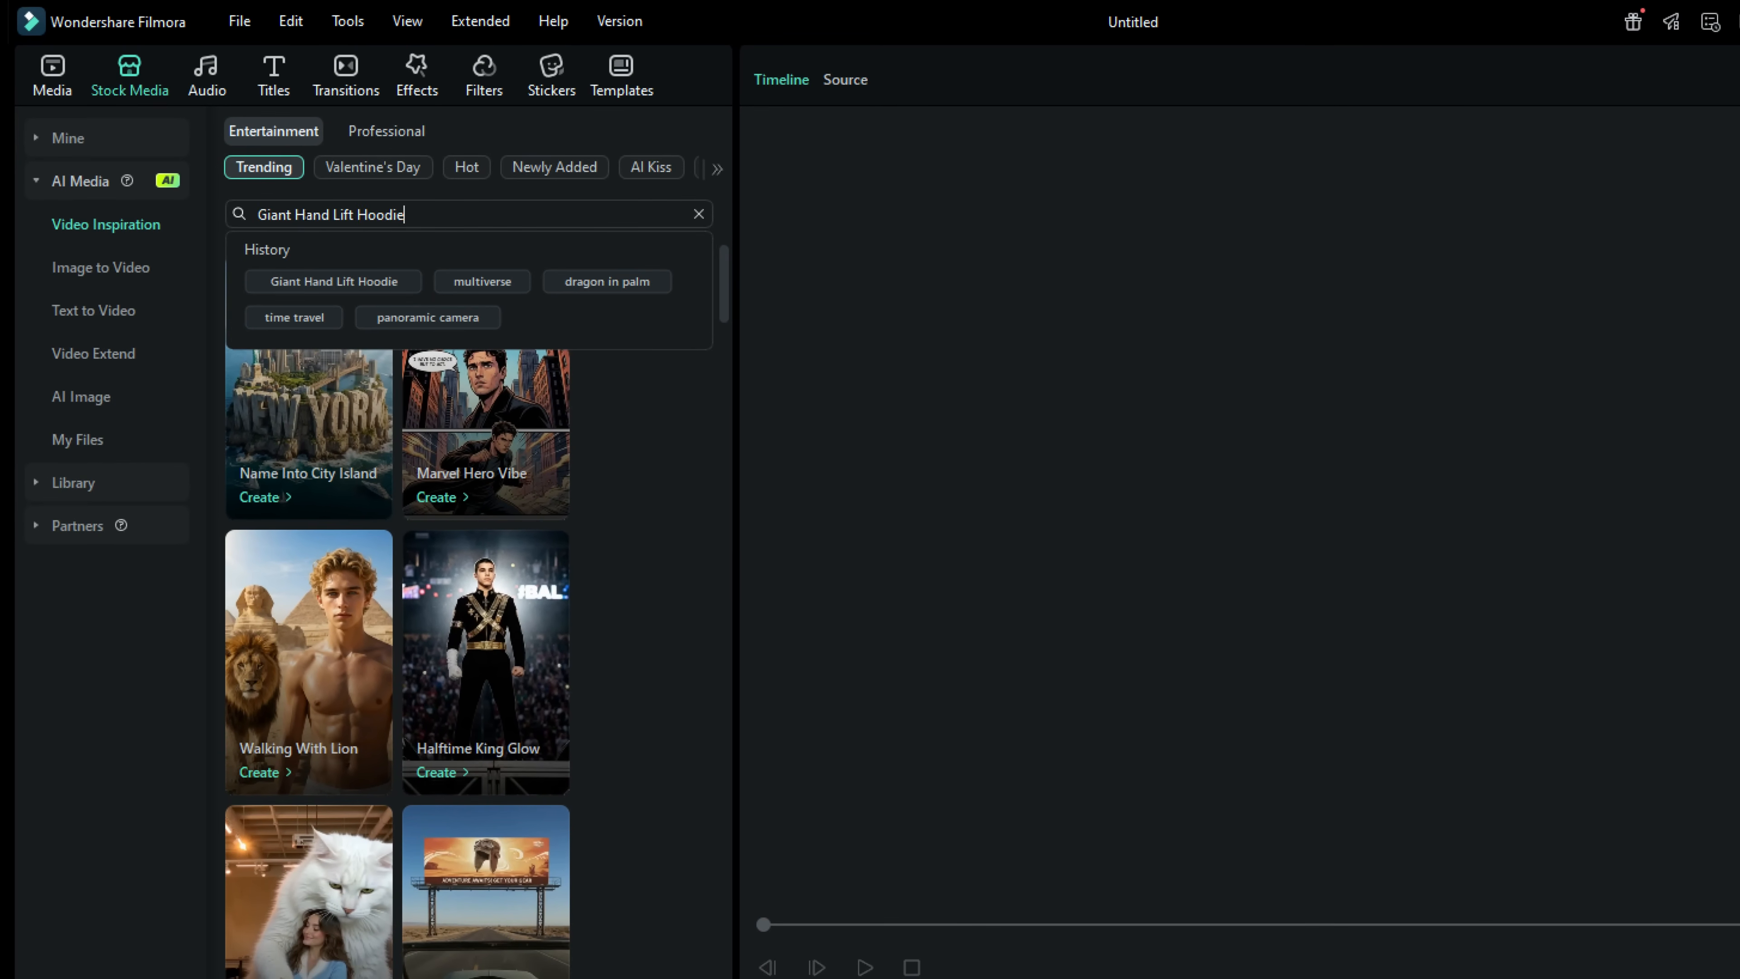
pyautogui.press('Return')
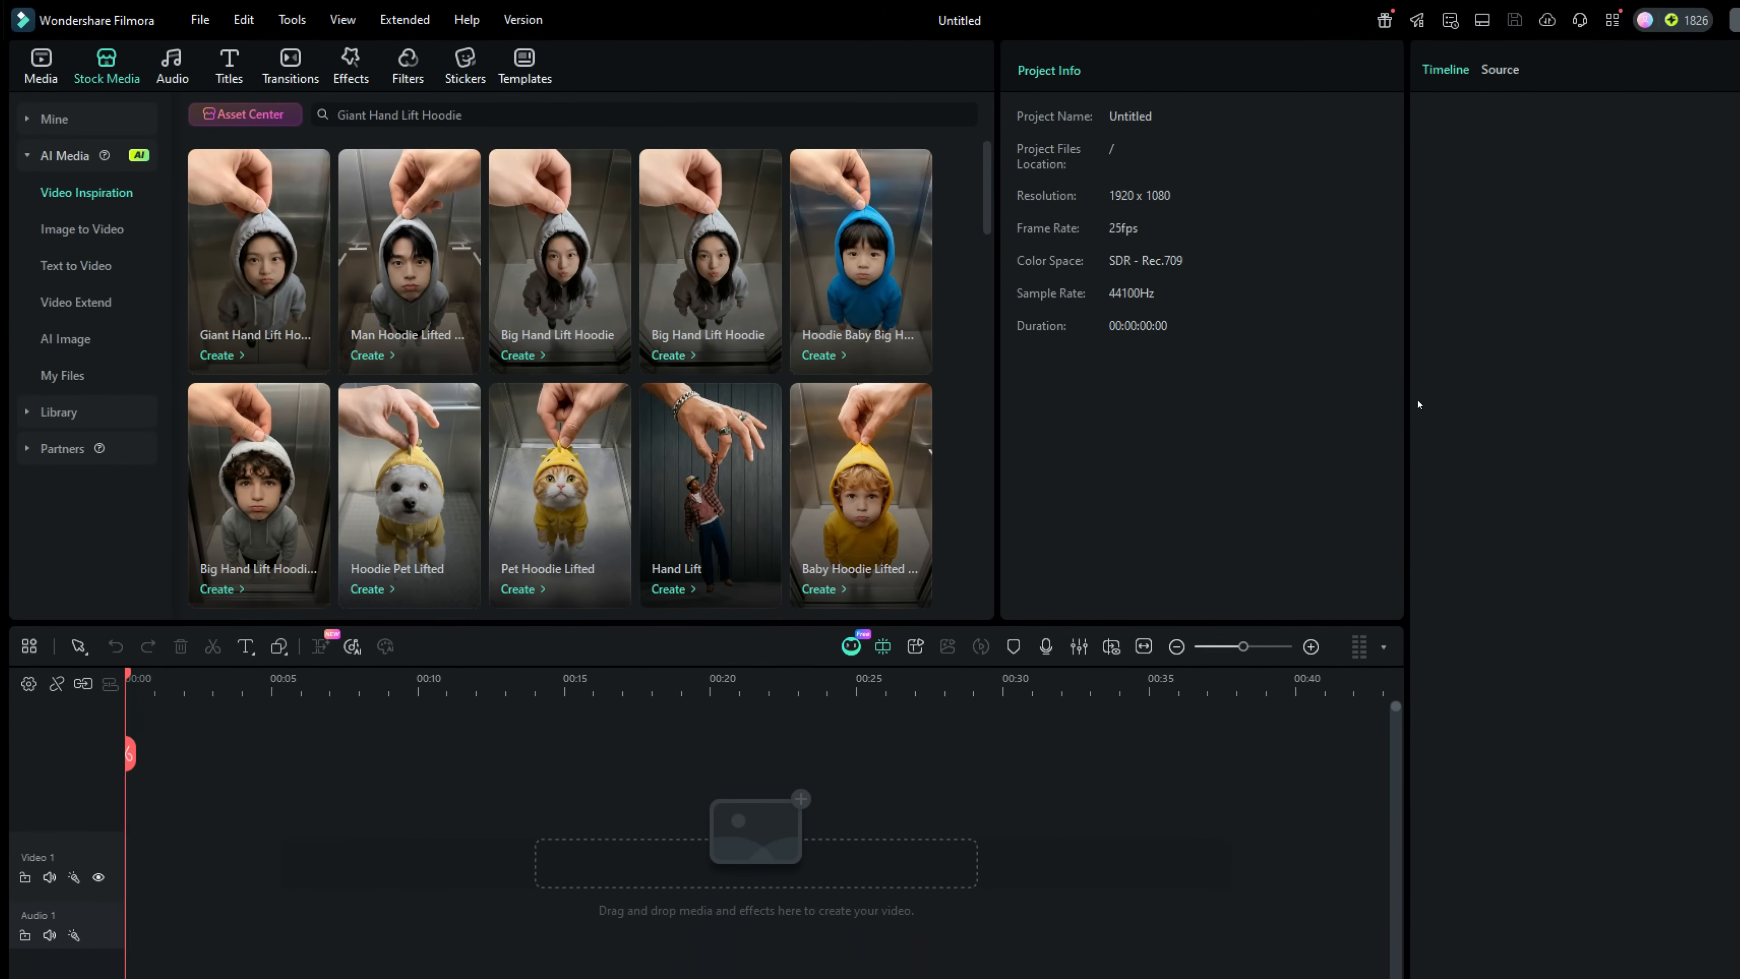
# Widen the preview area and preview the Giant Hand Lift Hoodie, Hoodie Baby Big Hand Lift and Pet Hoodie Lifted templates.
pyautogui.moveTo(1408, 459); pyautogui.dragTo(1338, 466)
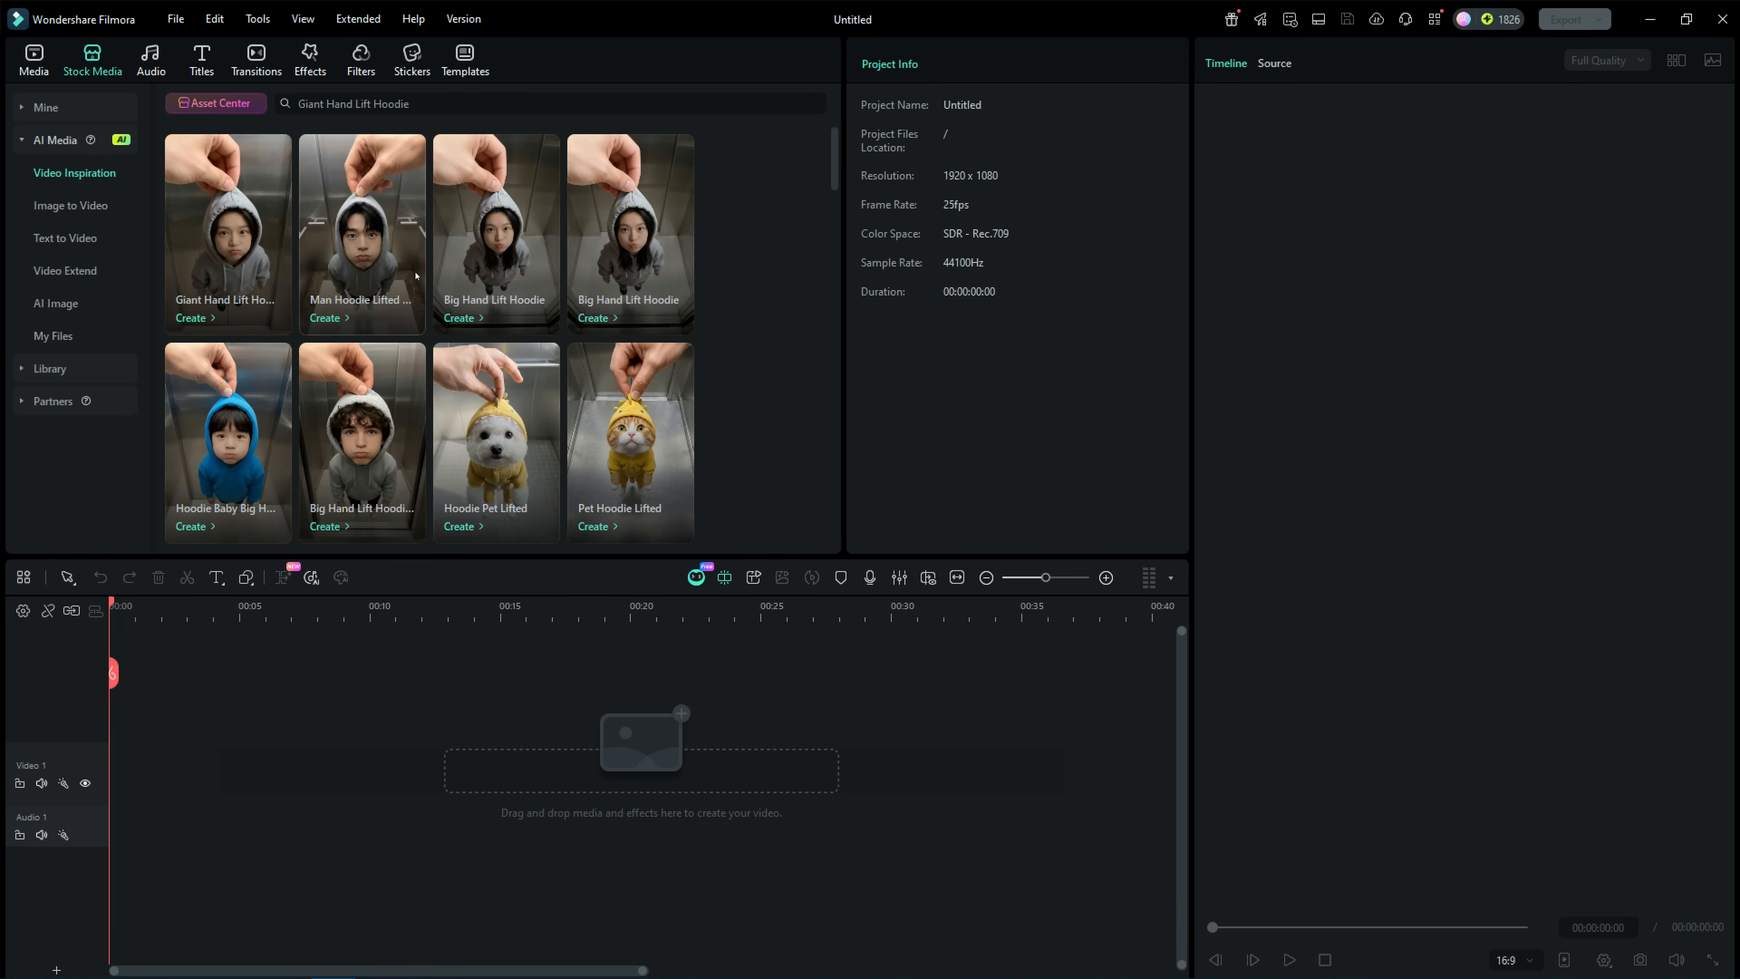
pyautogui.click(224, 239)
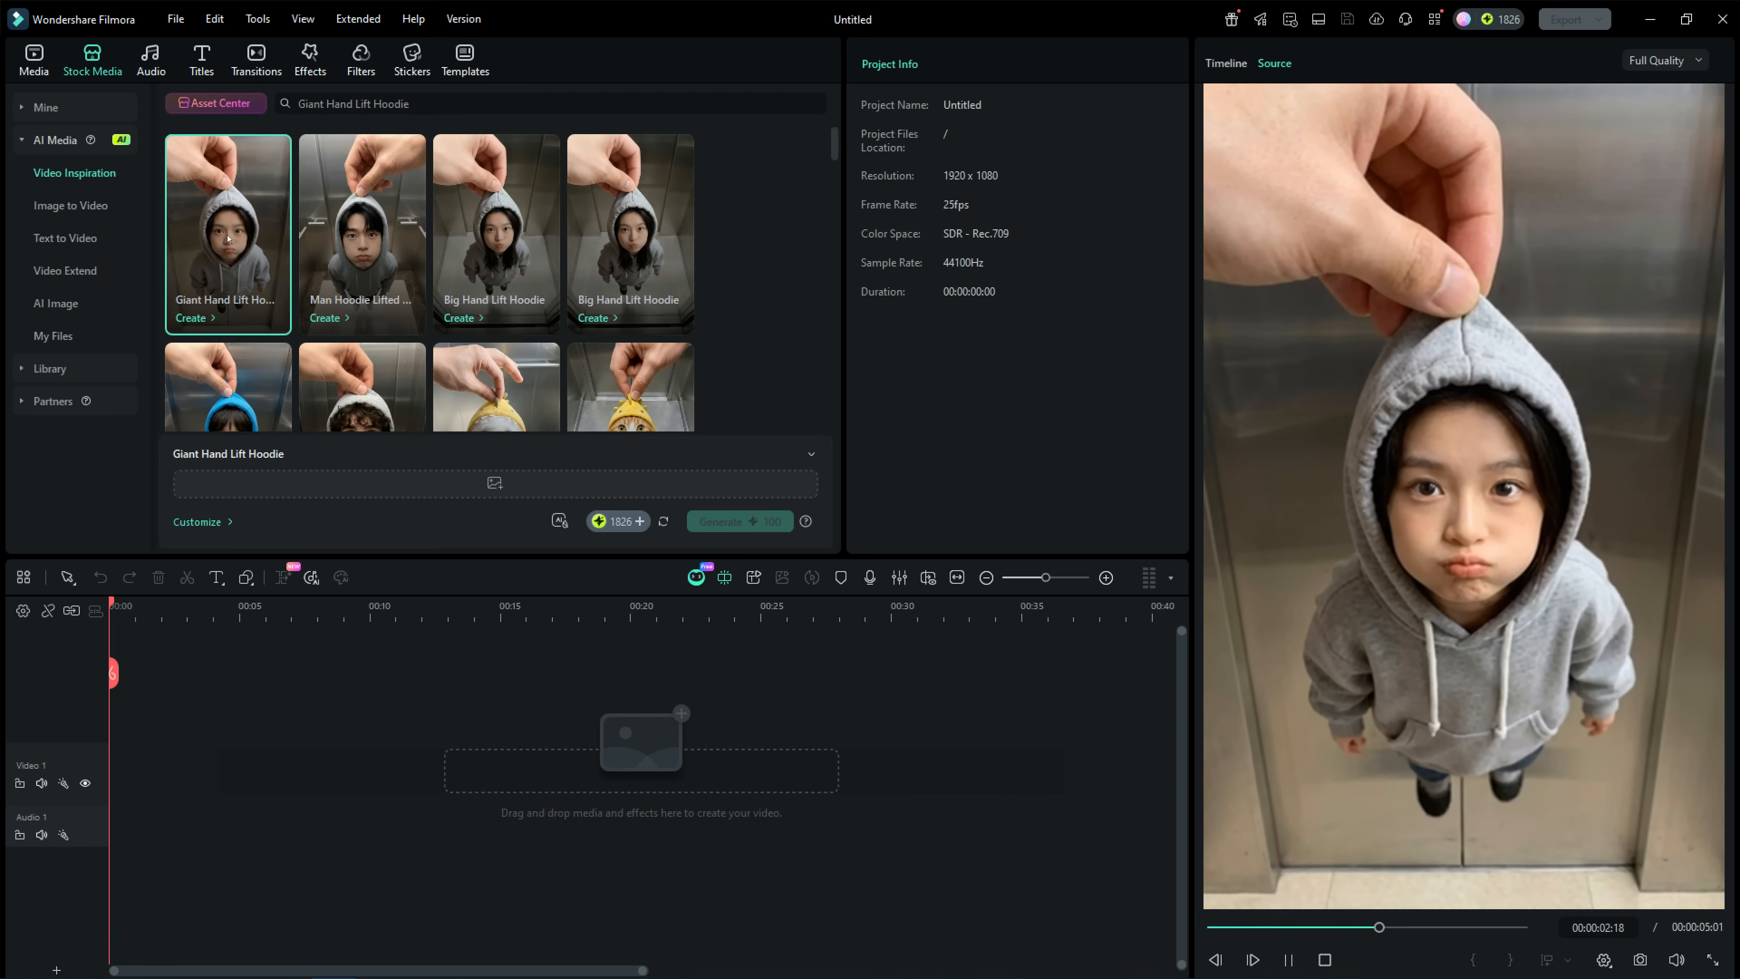
pyautogui.scroll(-2, 451, 278)
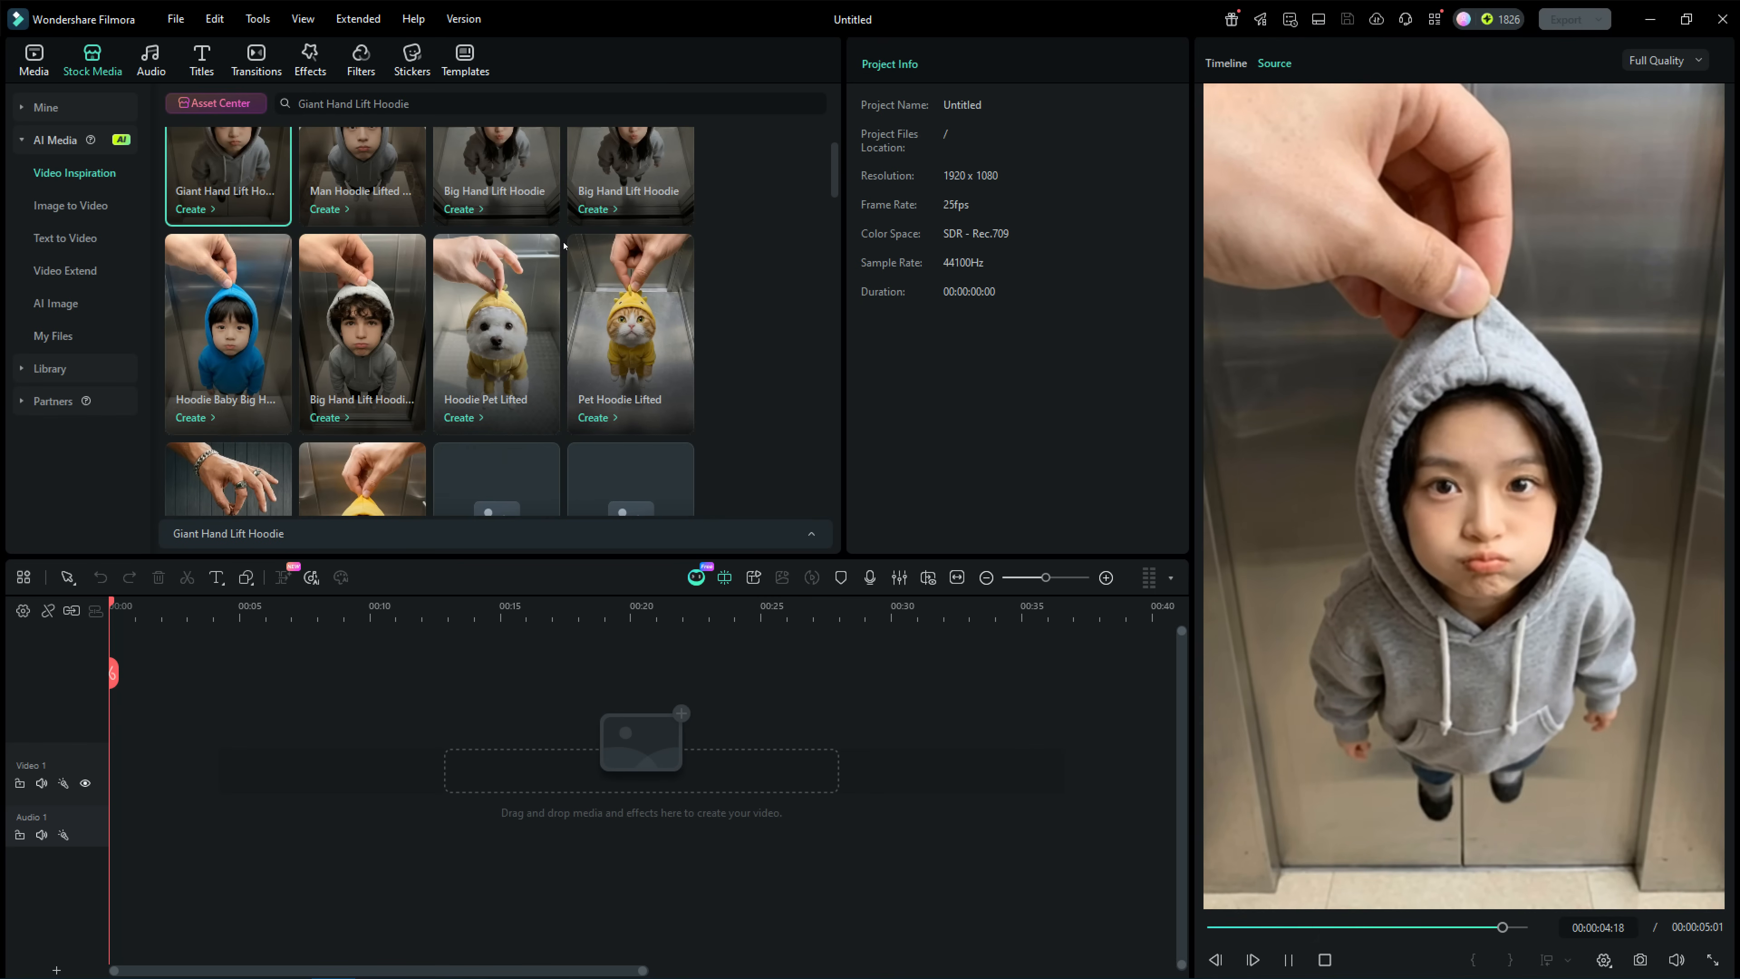
pyautogui.click(210, 324)
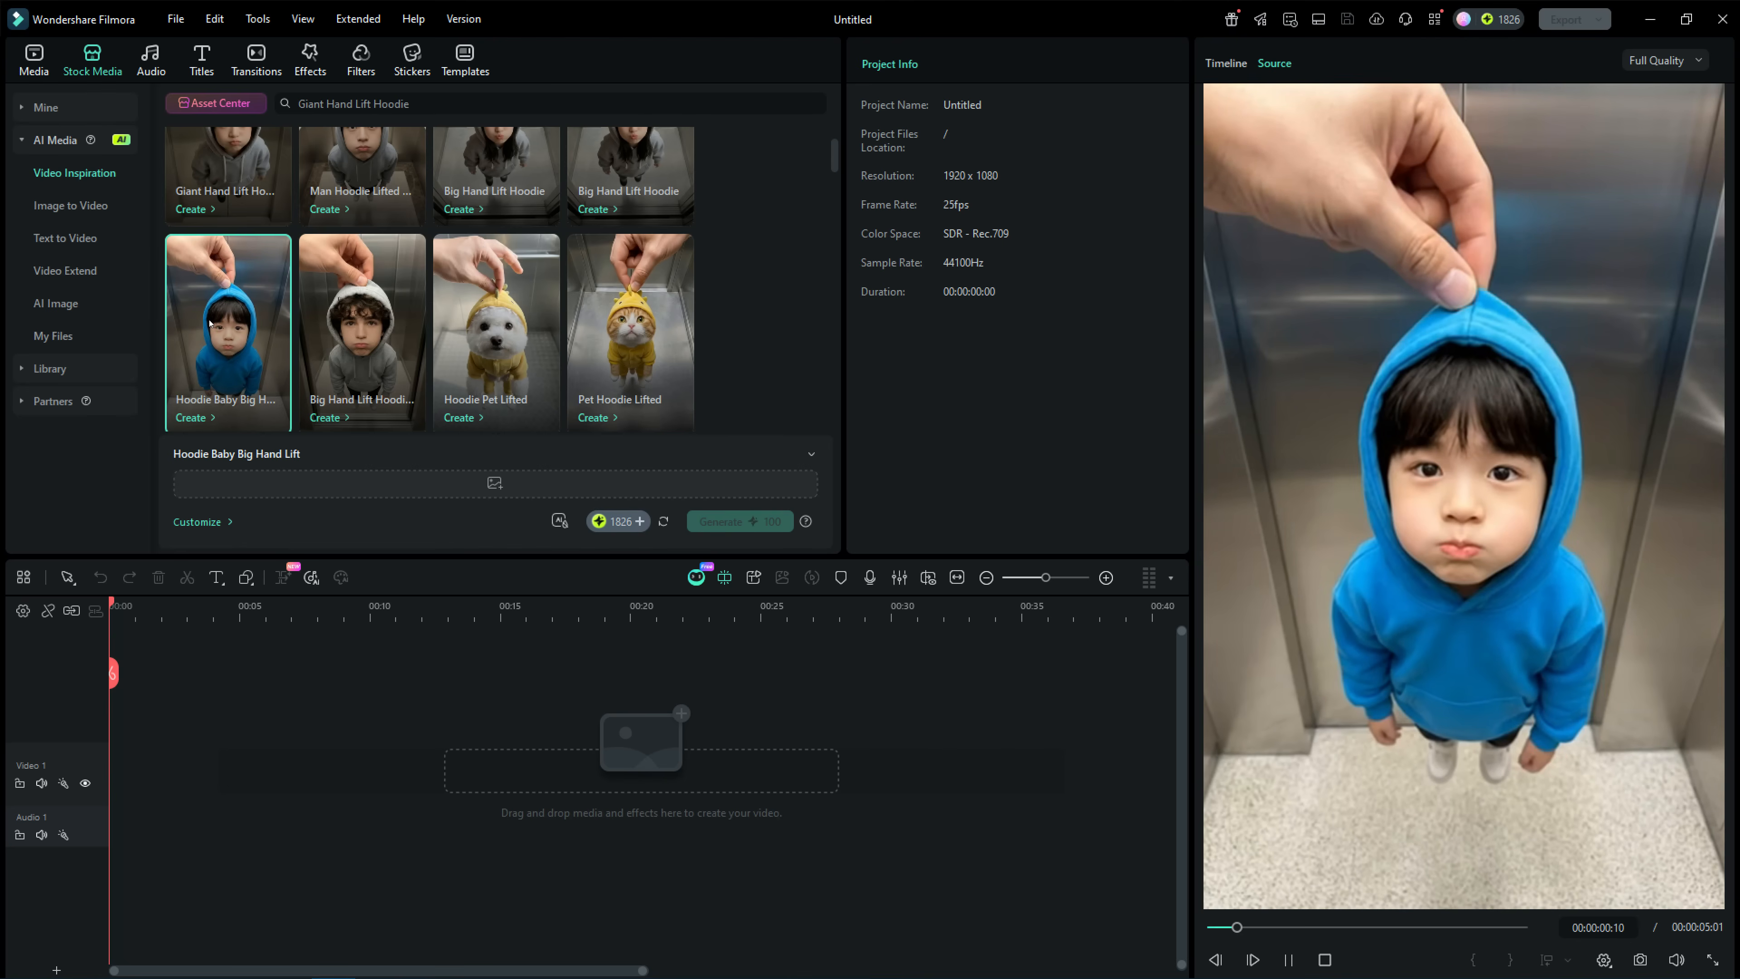
pyautogui.click(635, 312)
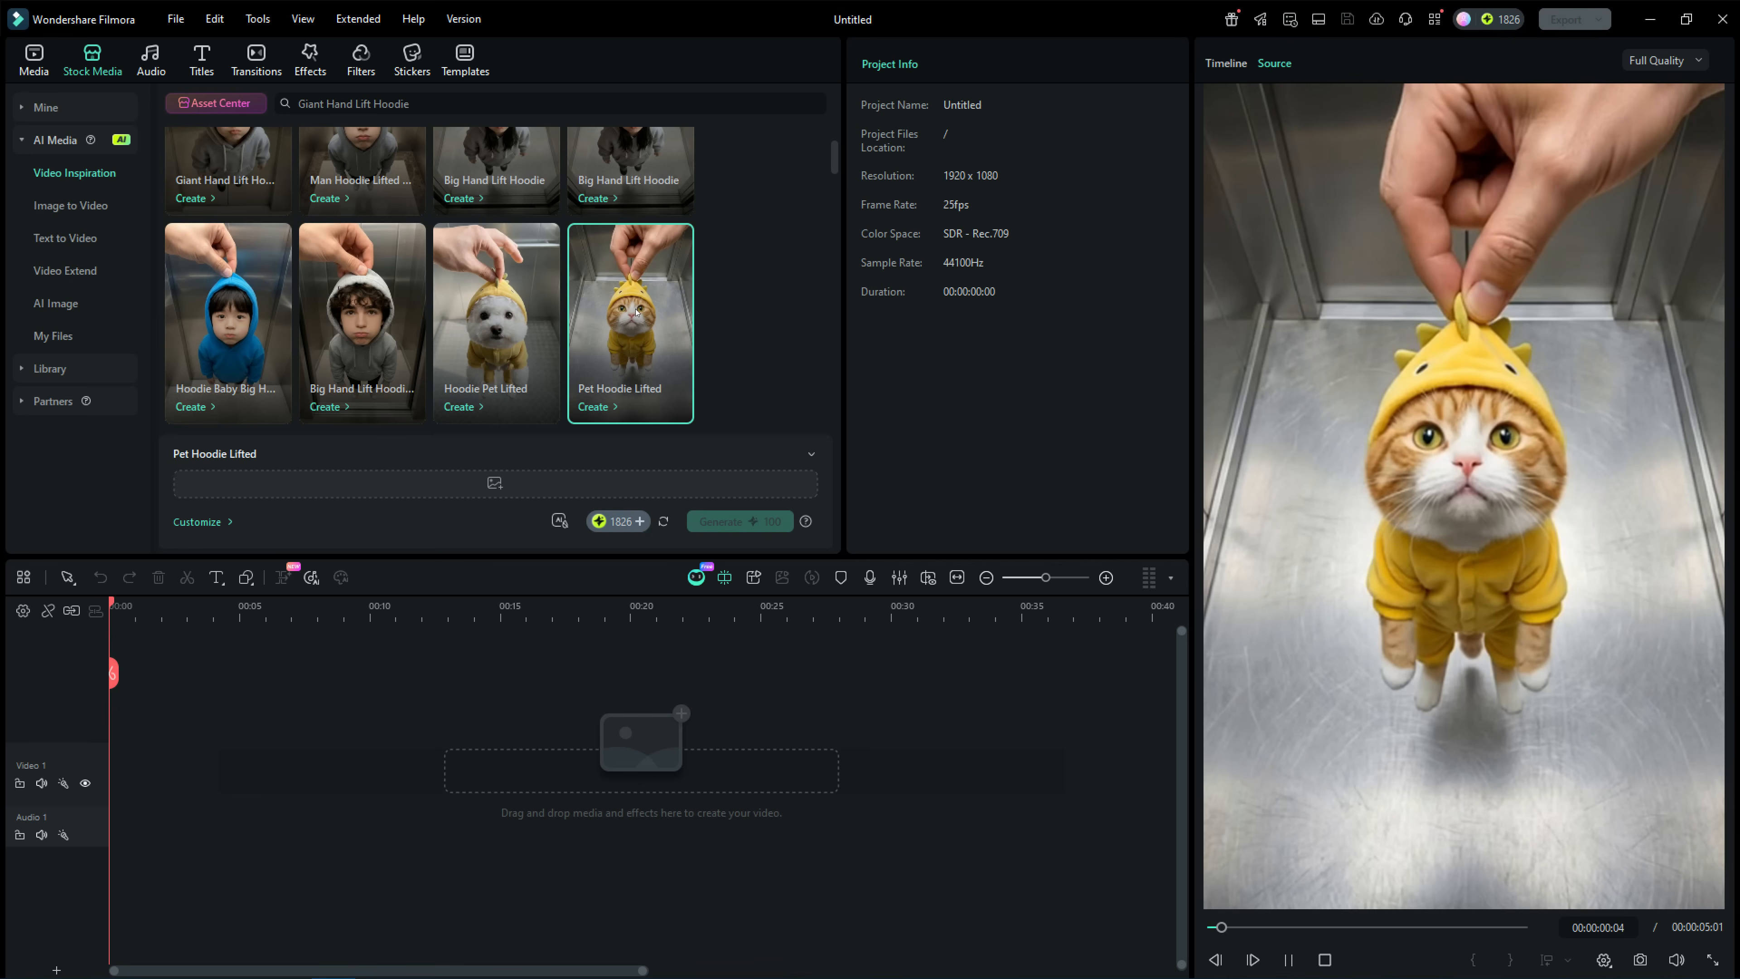
pyautogui.scroll(-2, 636, 311)
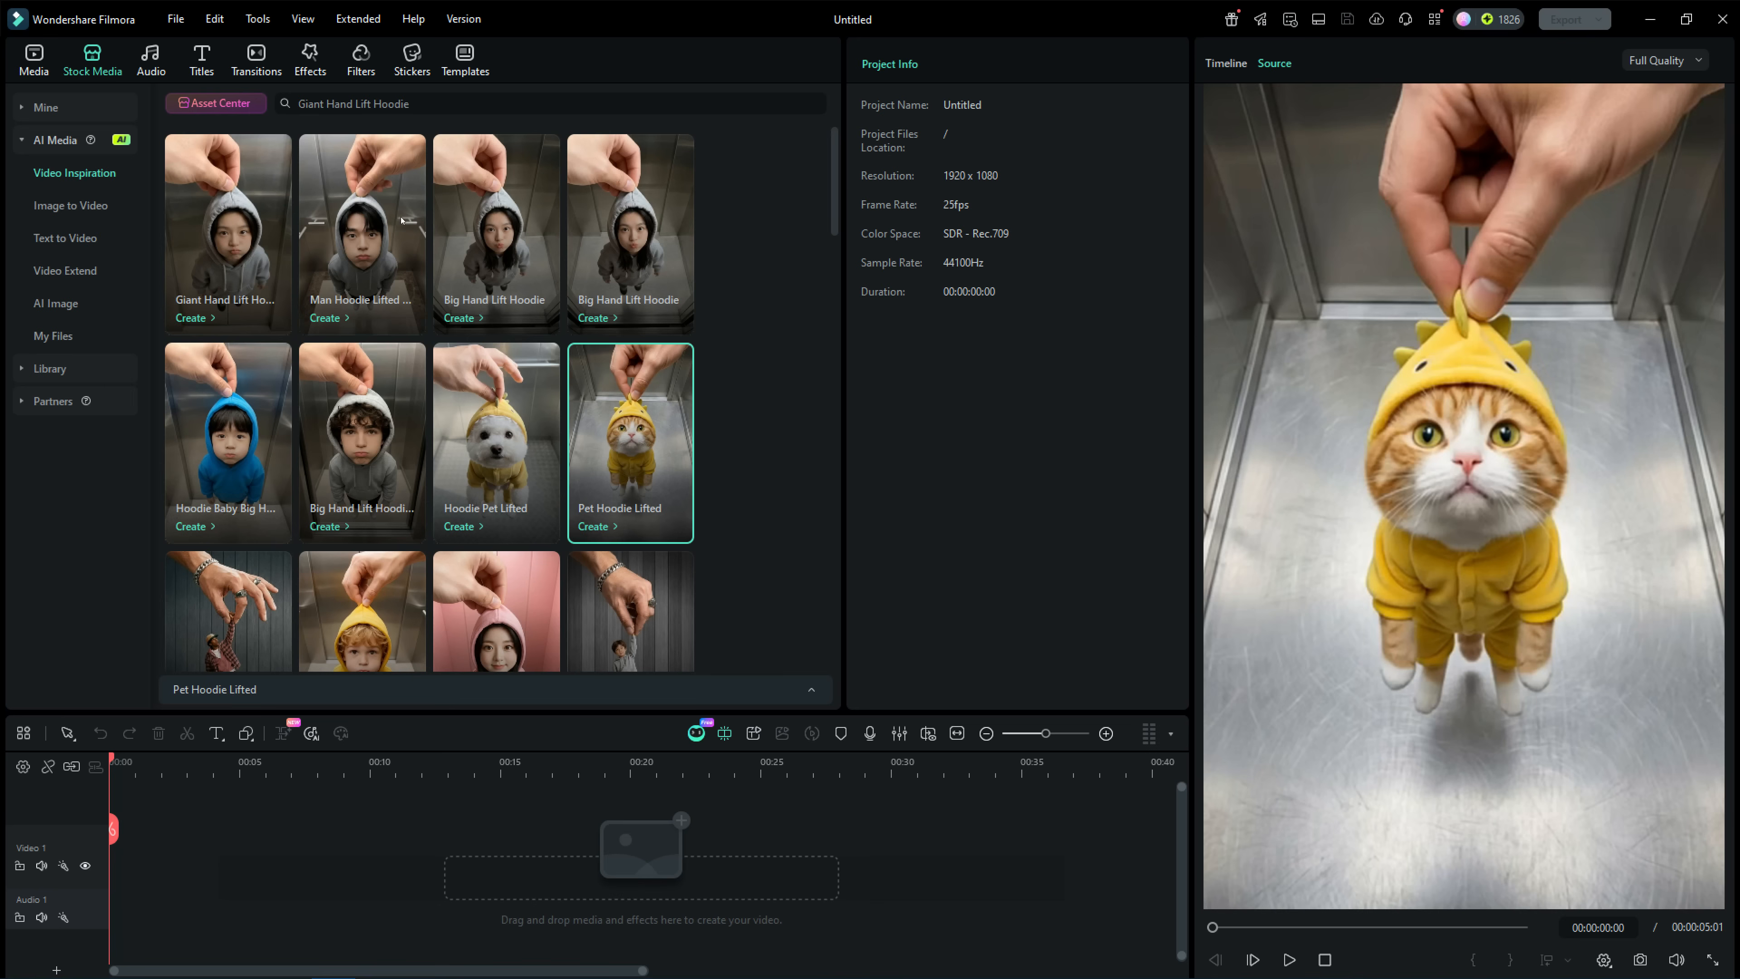
# Generate a Giant Hand Lift Hoodie video from the photo of the woman with outstretched arms.
pyautogui.click(251, 234)
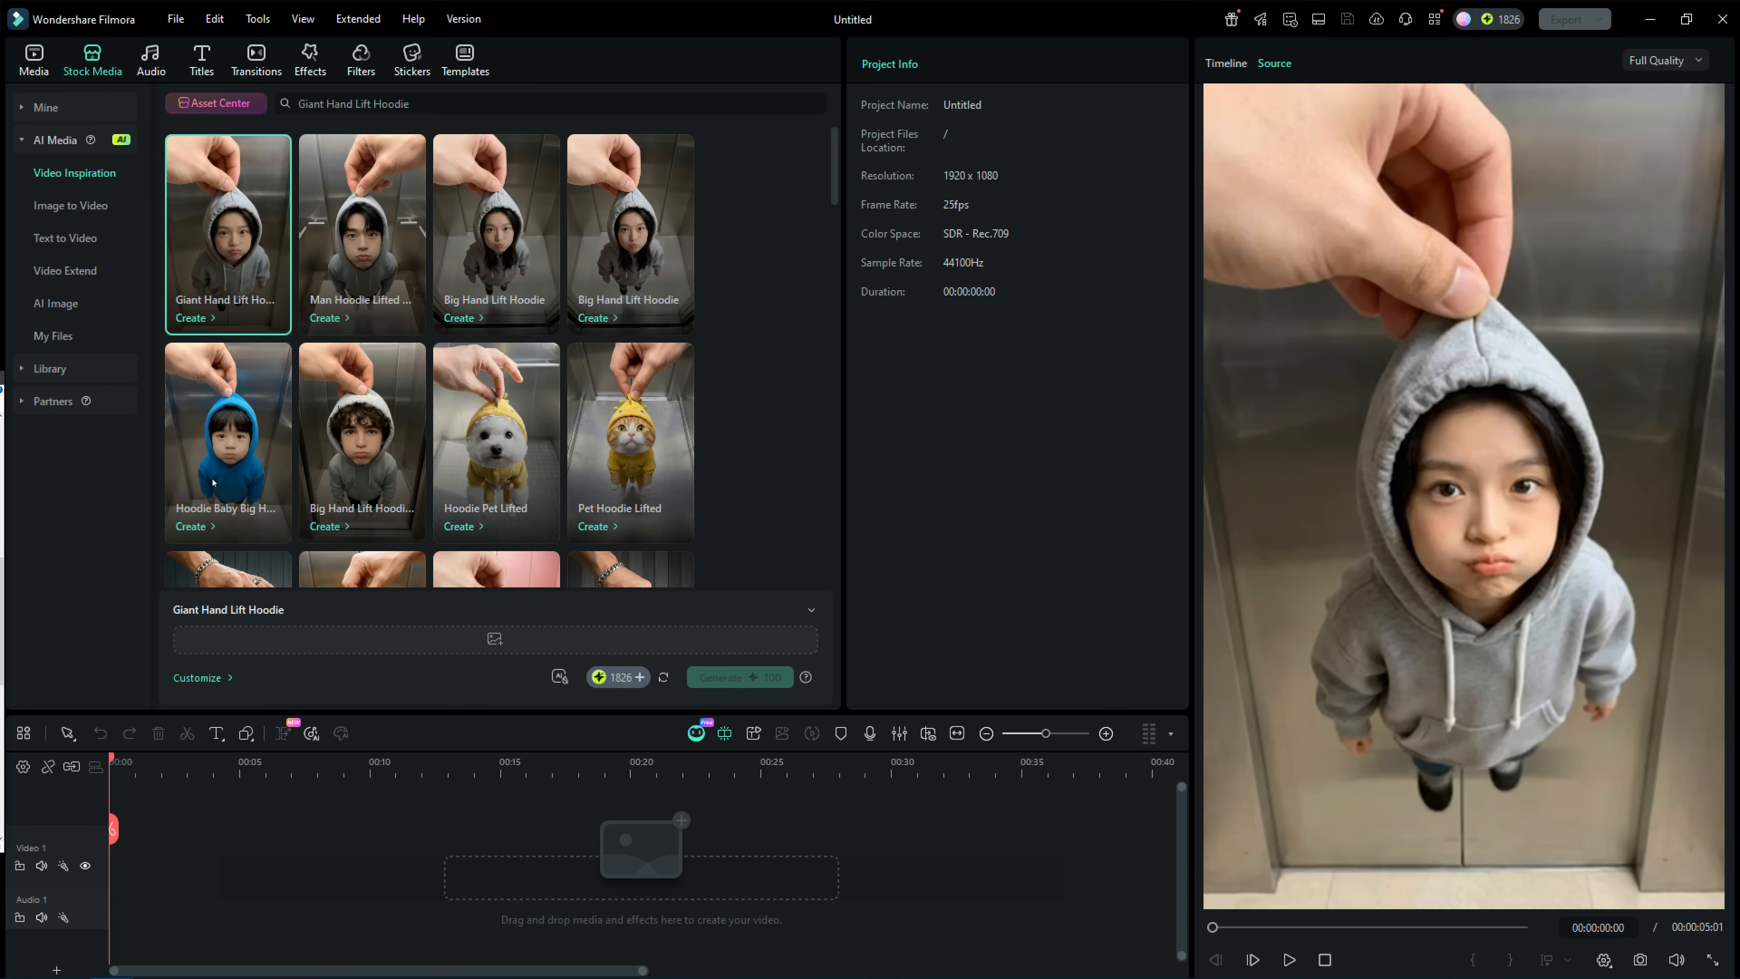
pyautogui.moveTo(213, 482); pyautogui.dragTo(483, 639)
pyautogui.click(483, 639)
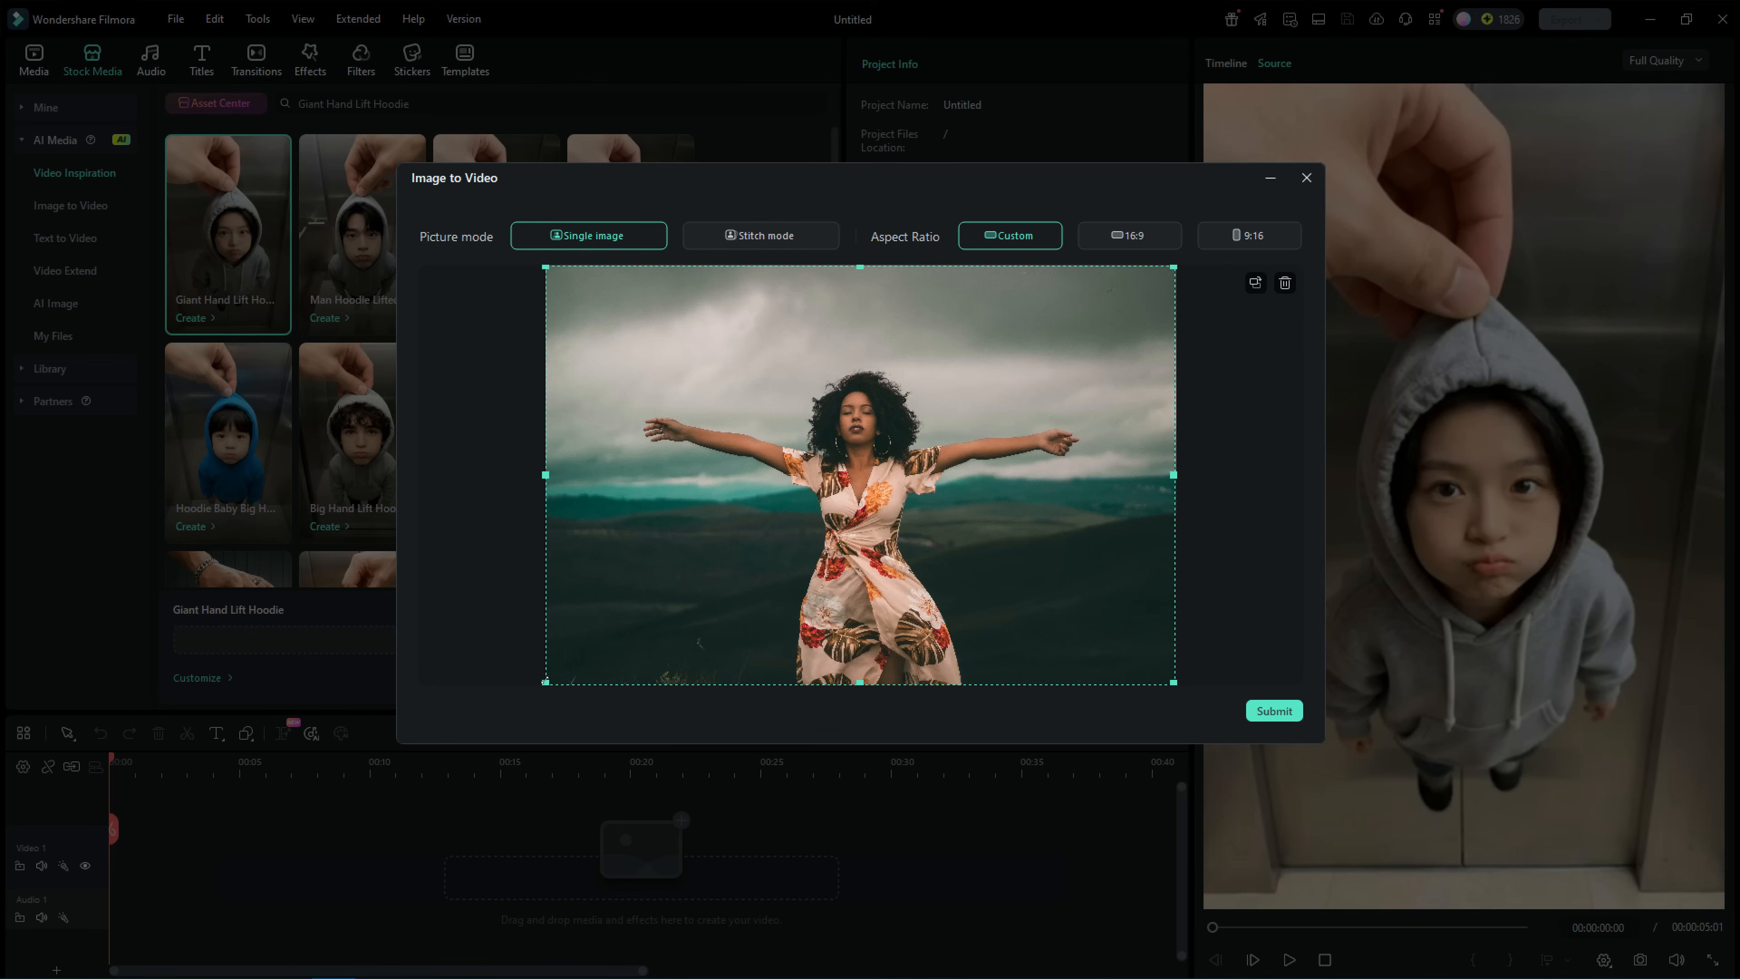
pyautogui.moveTo(546, 680); pyautogui.dragTo(874, 500)
pyautogui.moveTo(973, 418); pyautogui.dragTo(799, 478)
pyautogui.click(1267, 709)
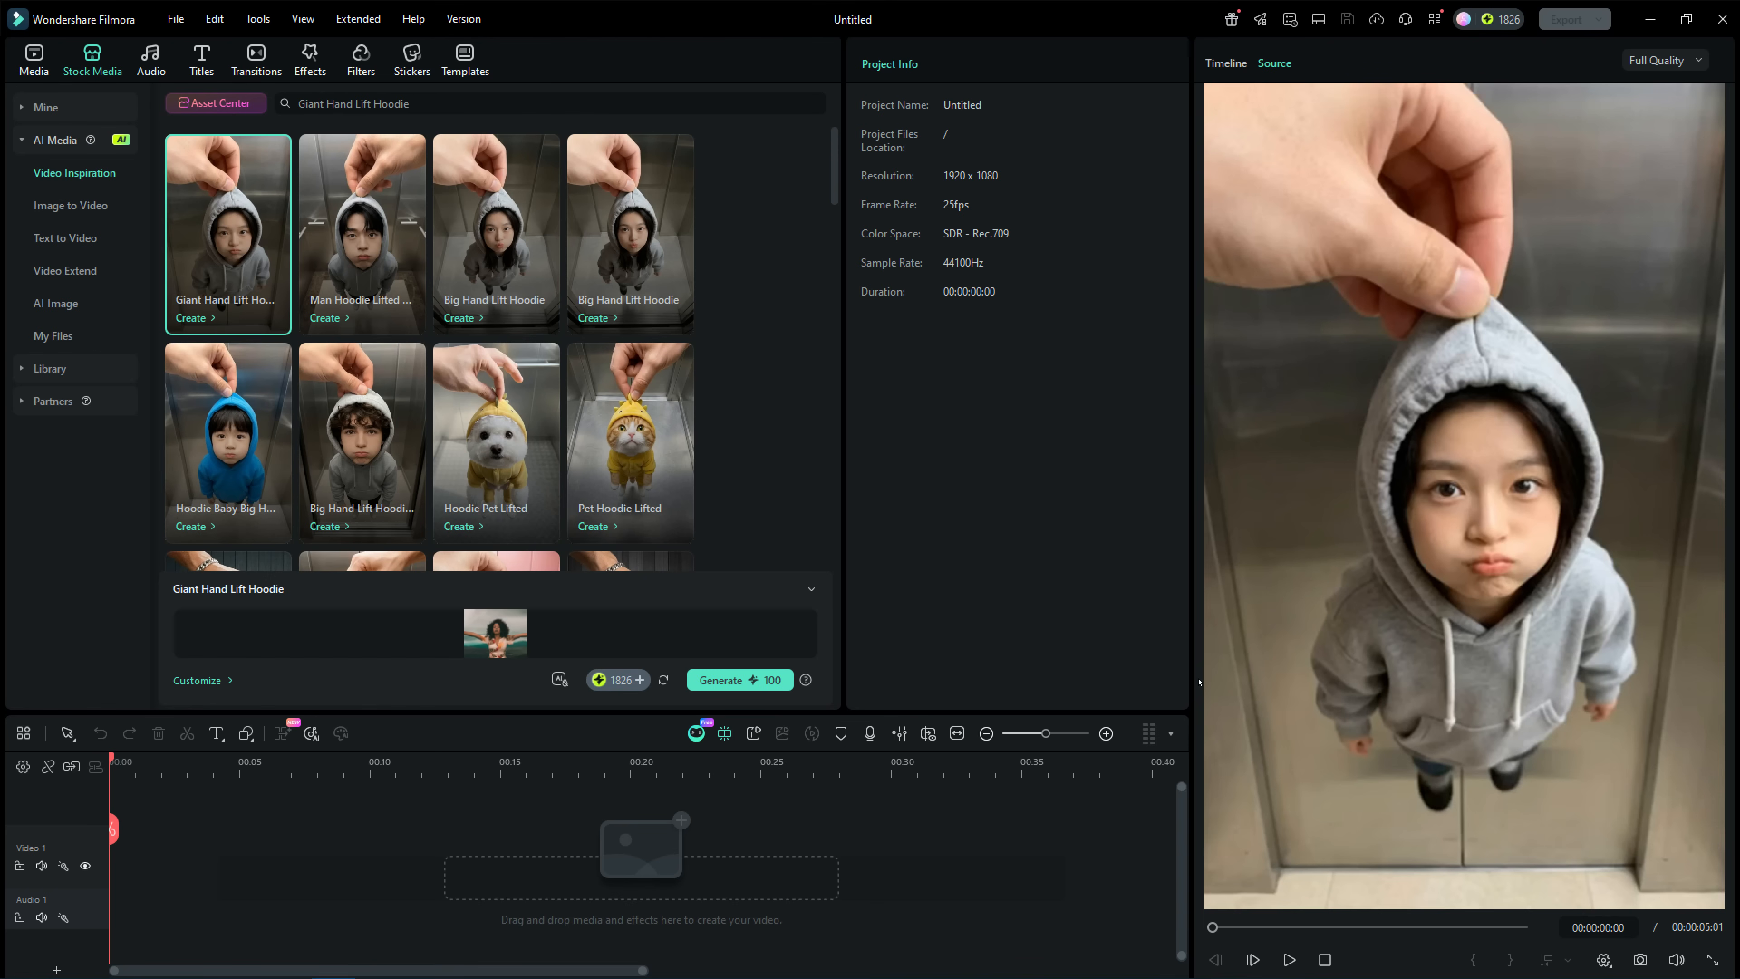
pyautogui.click(745, 681)
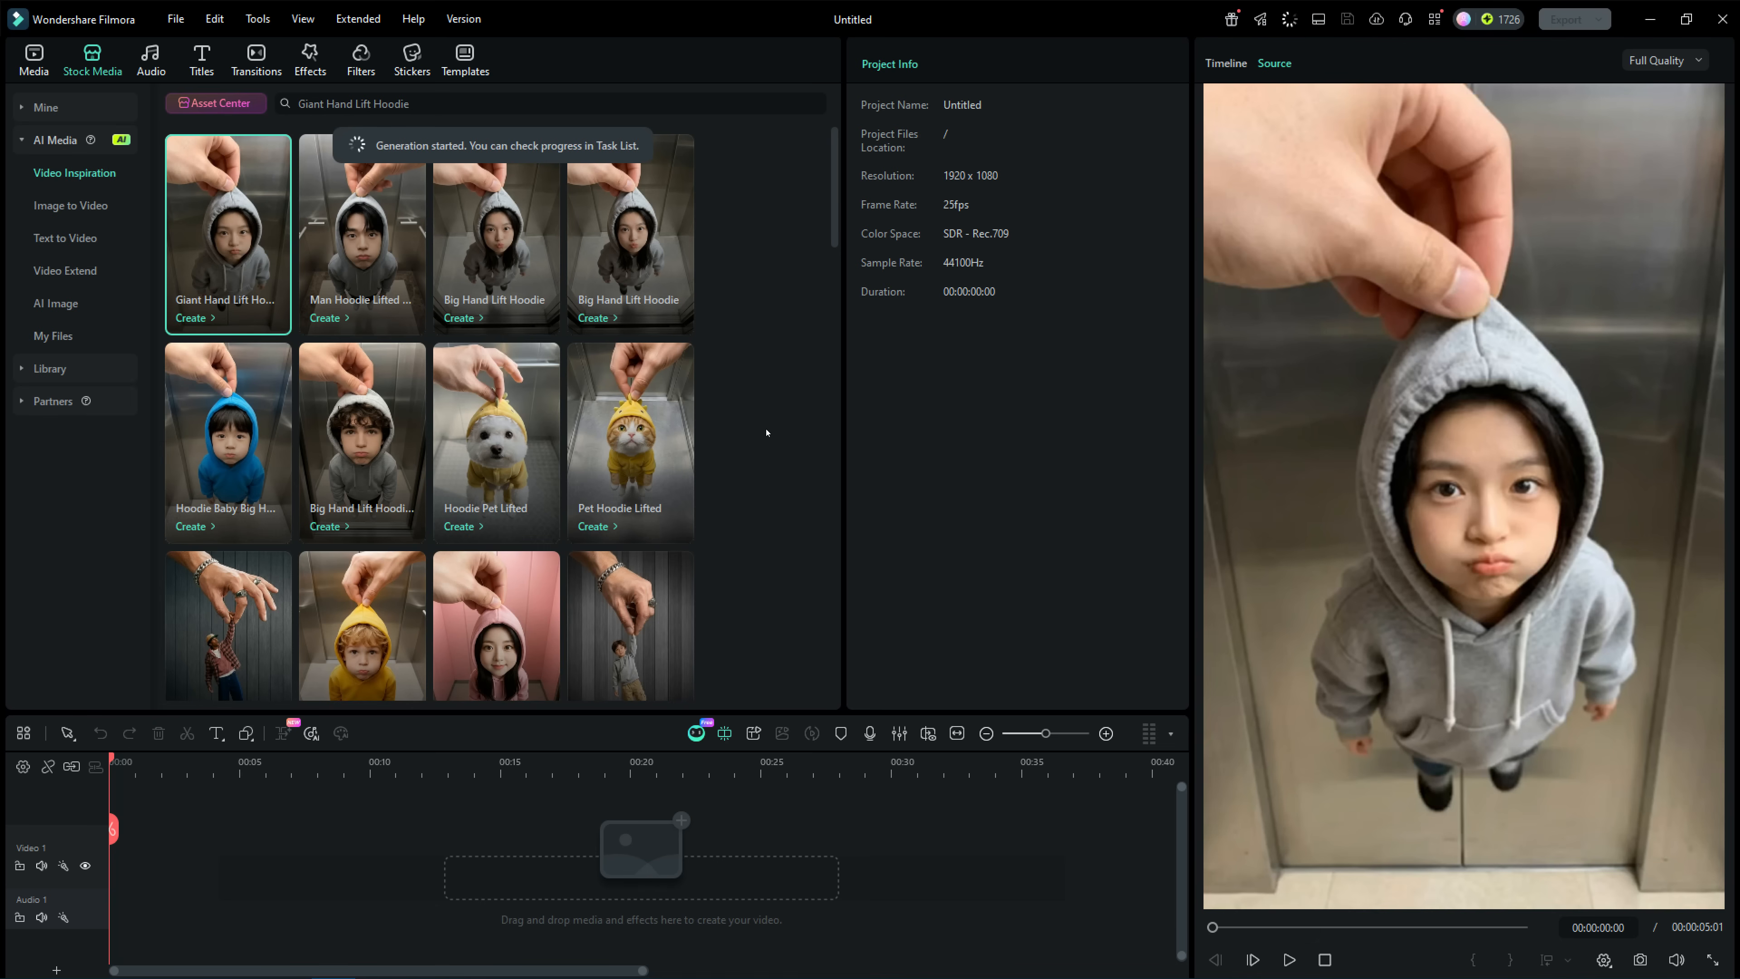
# Open the generated Giant Hand Lift Hoodie clip from the AI media files and play it.
pyautogui.click(57, 337)
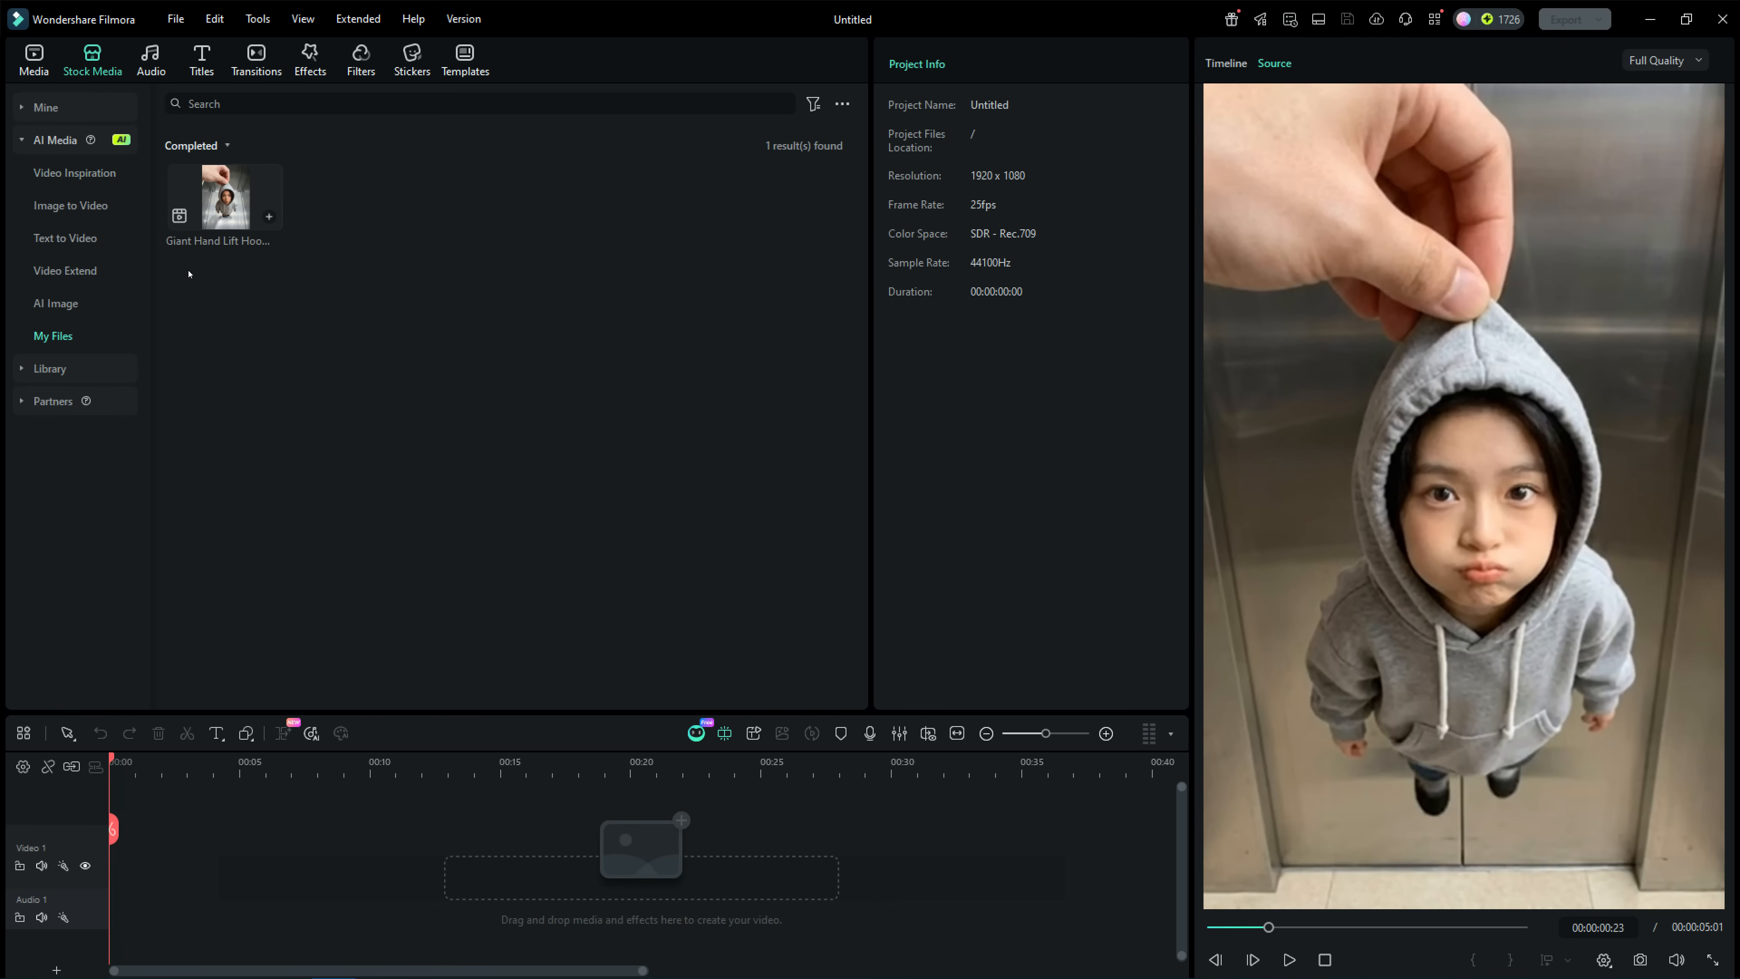
pyautogui.doubleClick(222, 199)
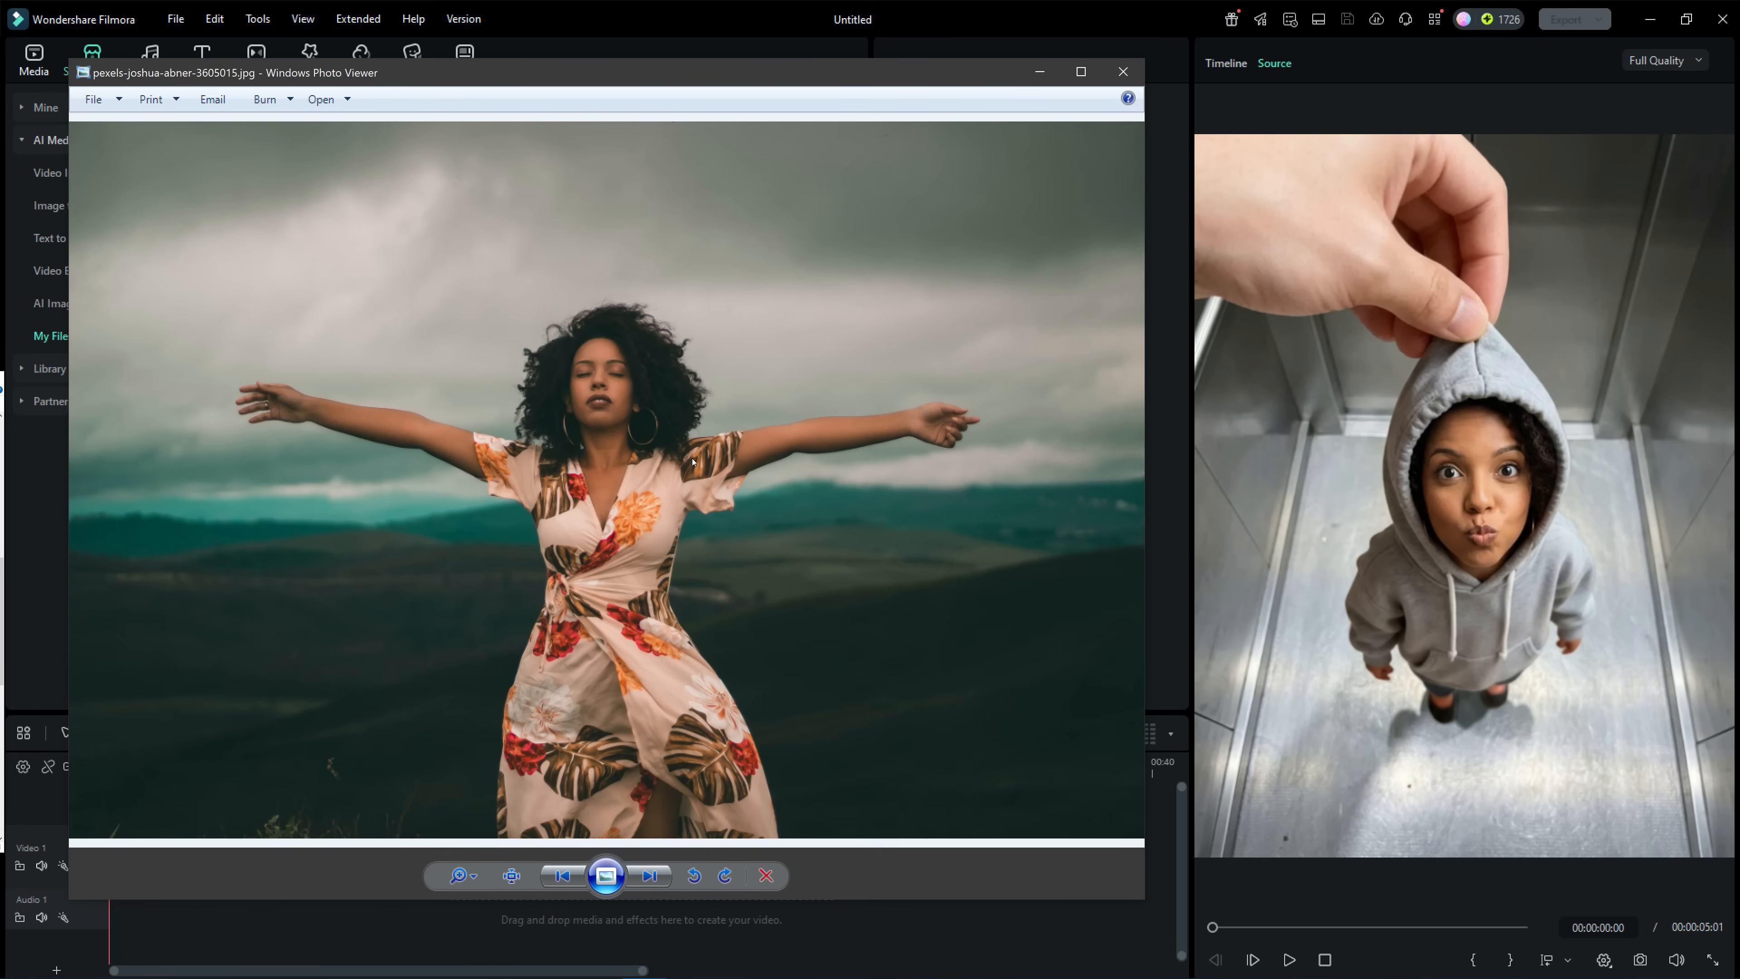
pyautogui.click(1288, 960)
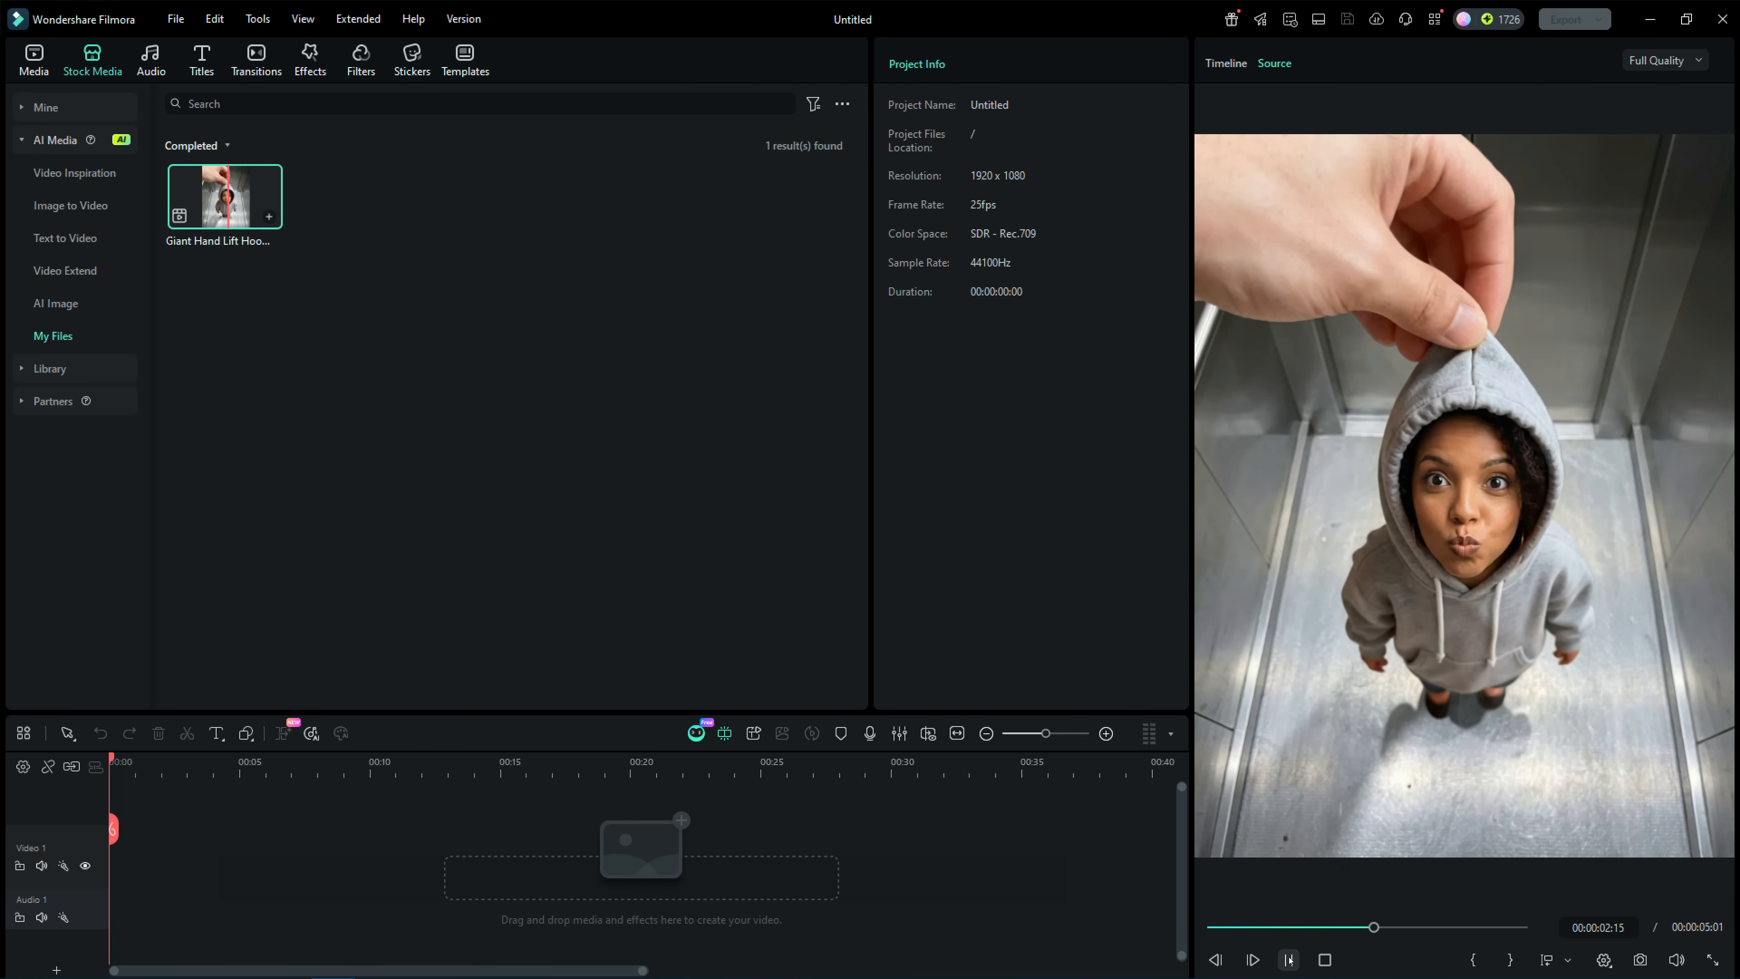
# Return to the video inspiration templates and search for "Brave Embrace".
pyautogui.click(82, 175)
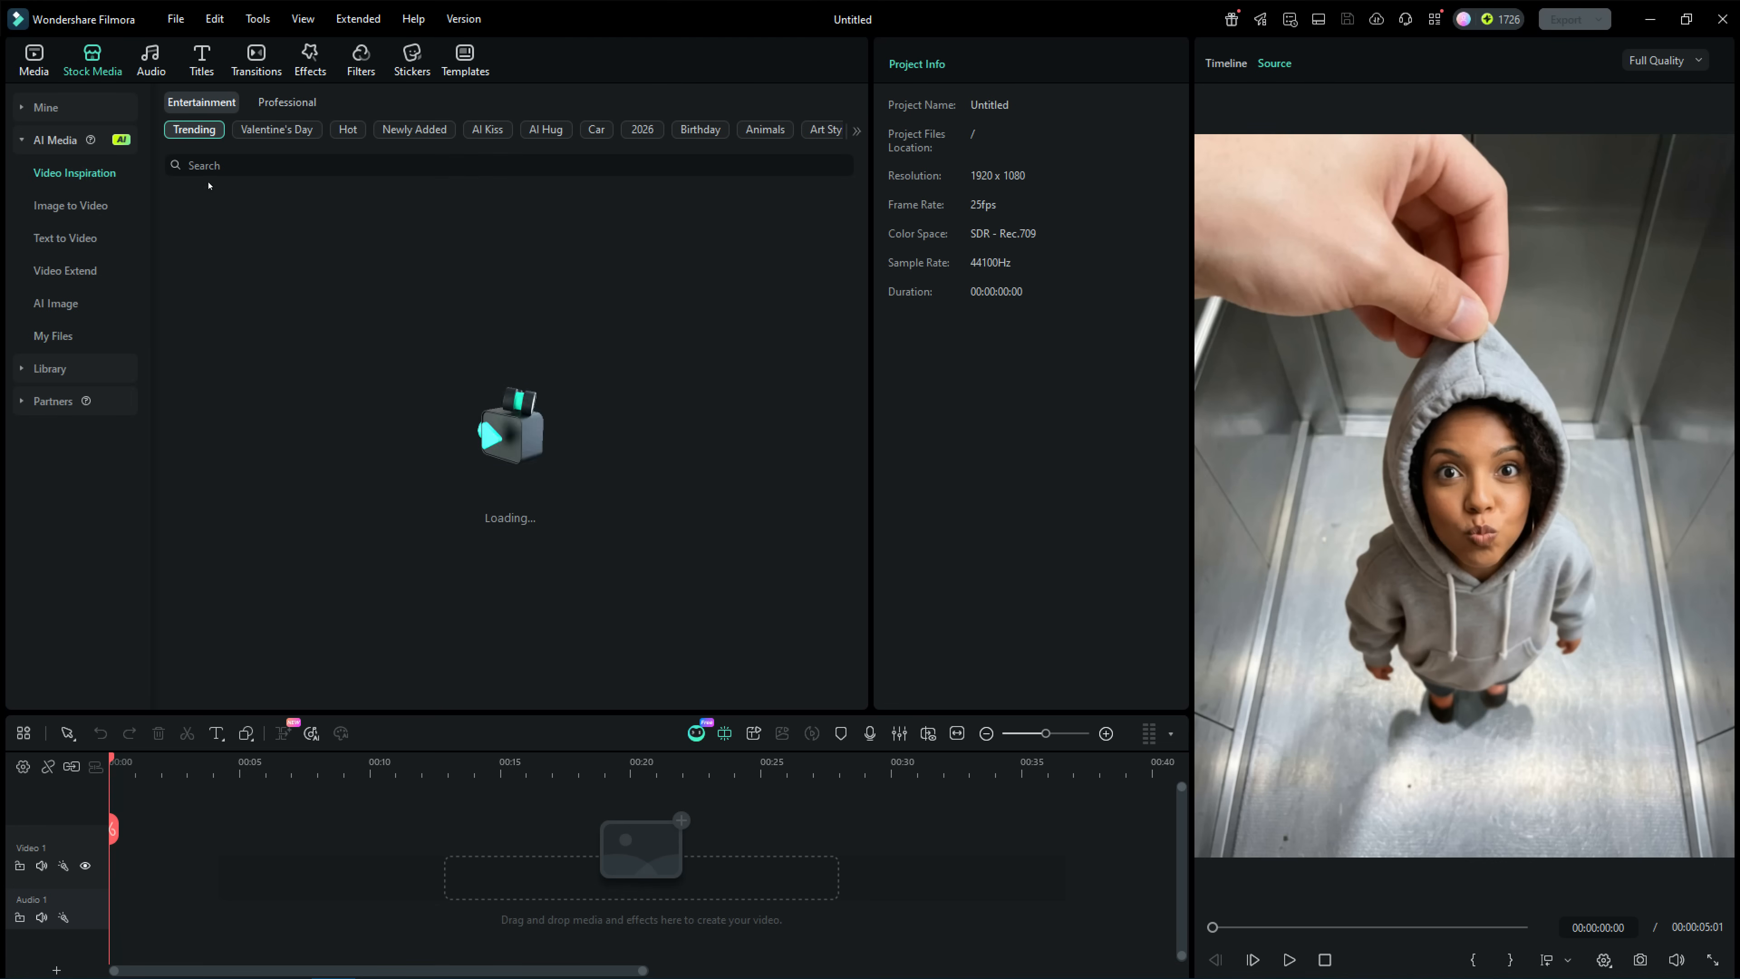
pyautogui.click(248, 165)
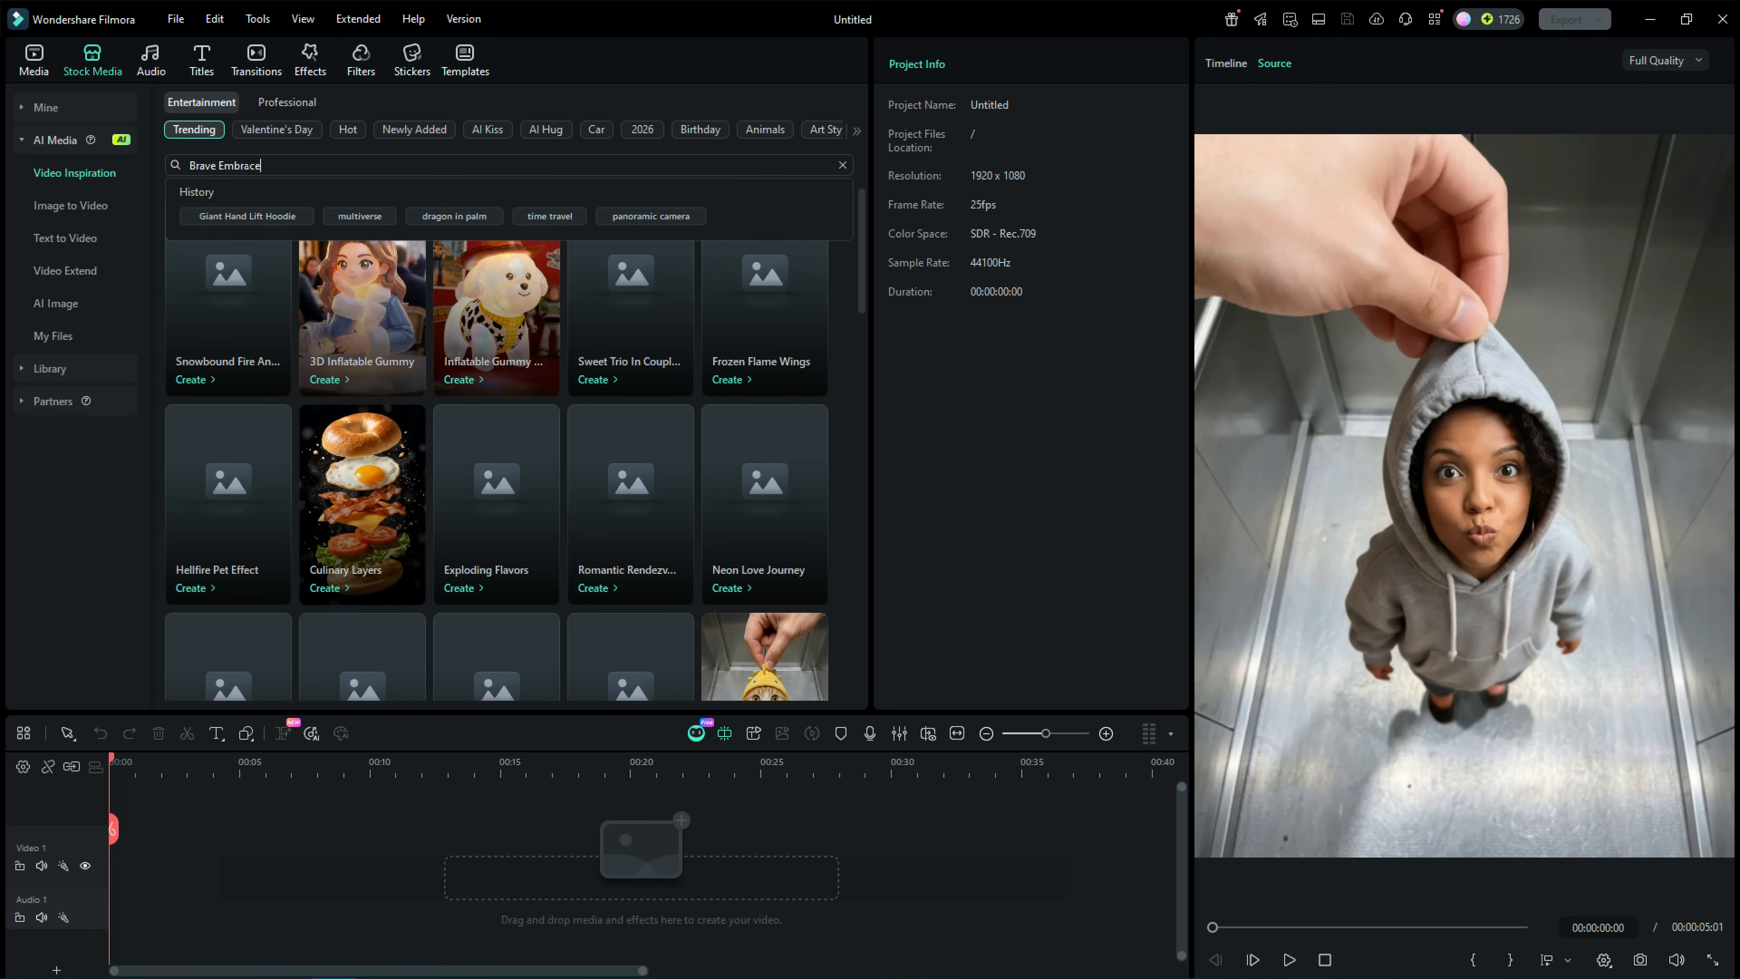
pyautogui.write('Brave Embrace')
pyautogui.press('Return')
# Preview the Brave Embrace template and generate its video from the portrait photo of the long-haired girl as a single image.
pyautogui.click(213, 276)
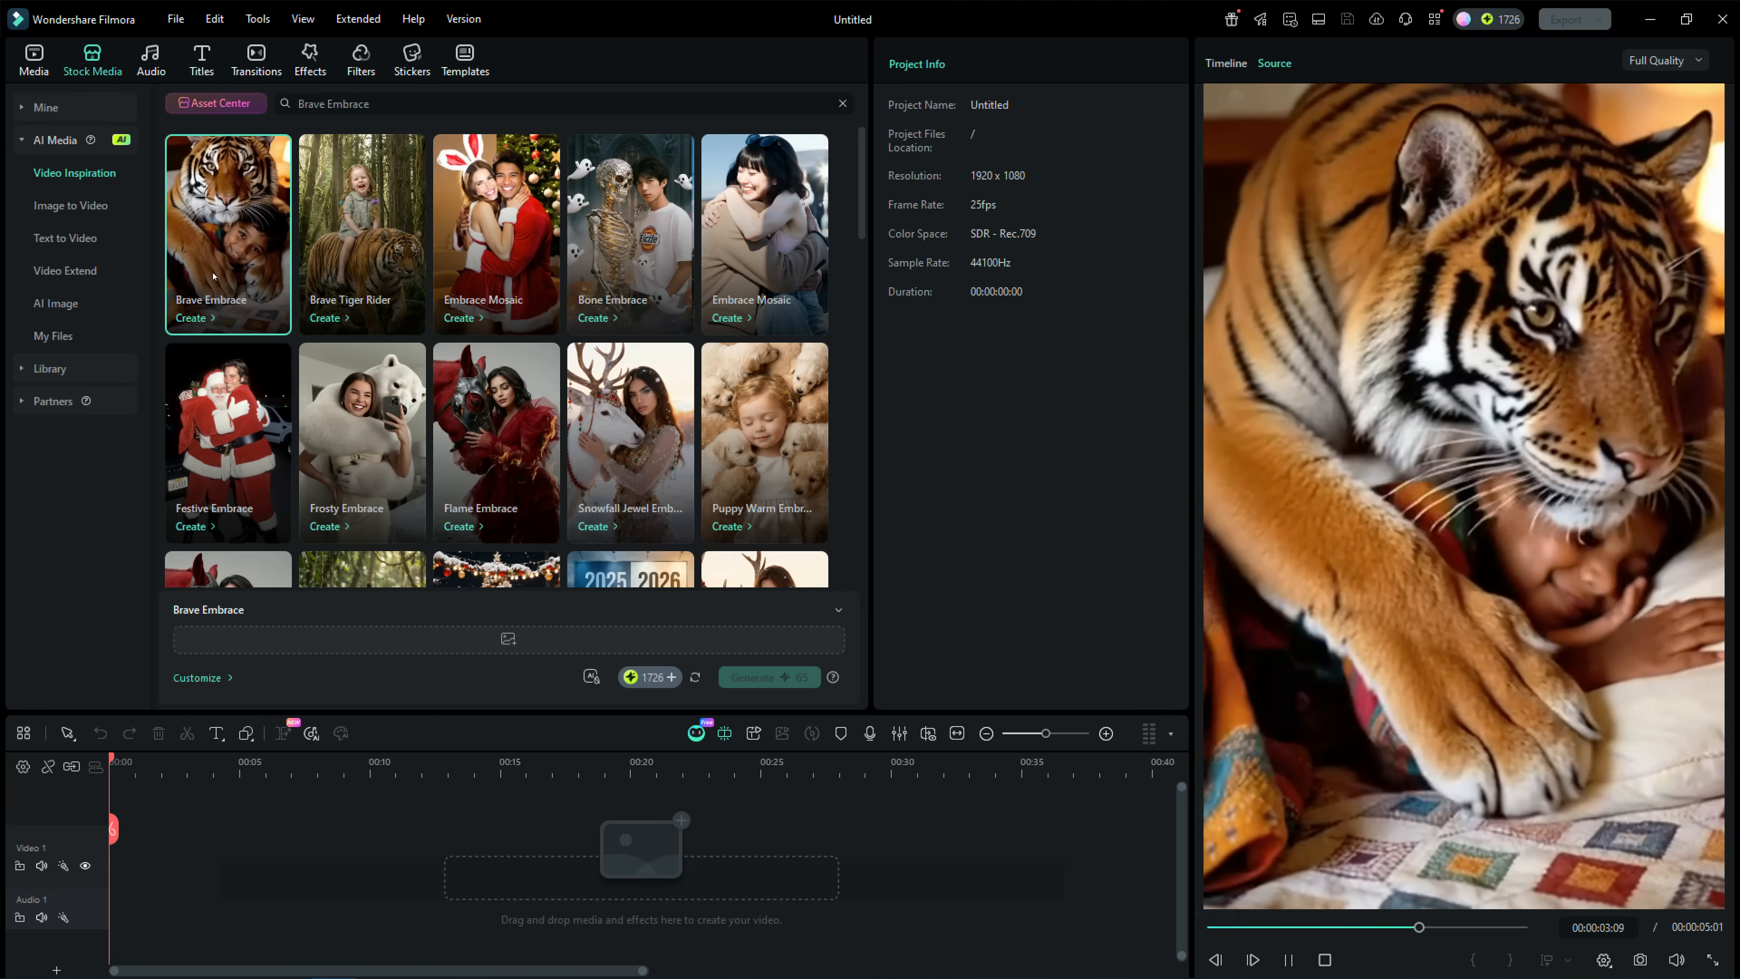
pyautogui.click(333, 249)
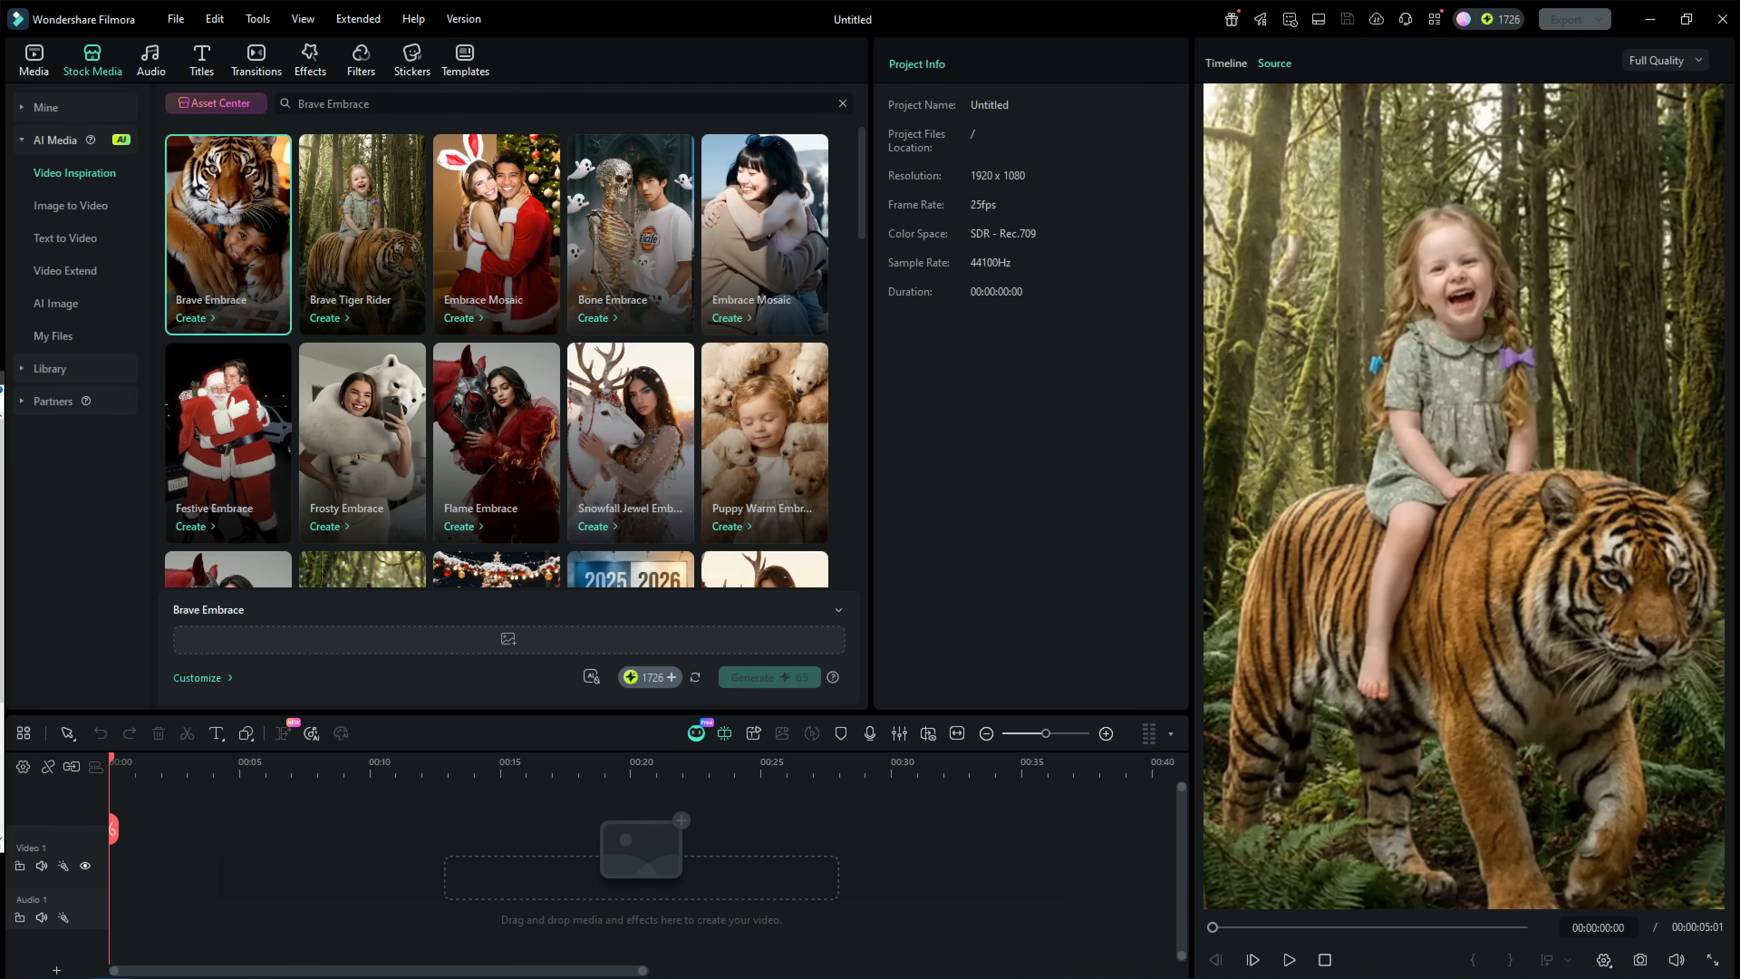
pyautogui.moveTo(48, 522); pyautogui.dragTo(524, 638)
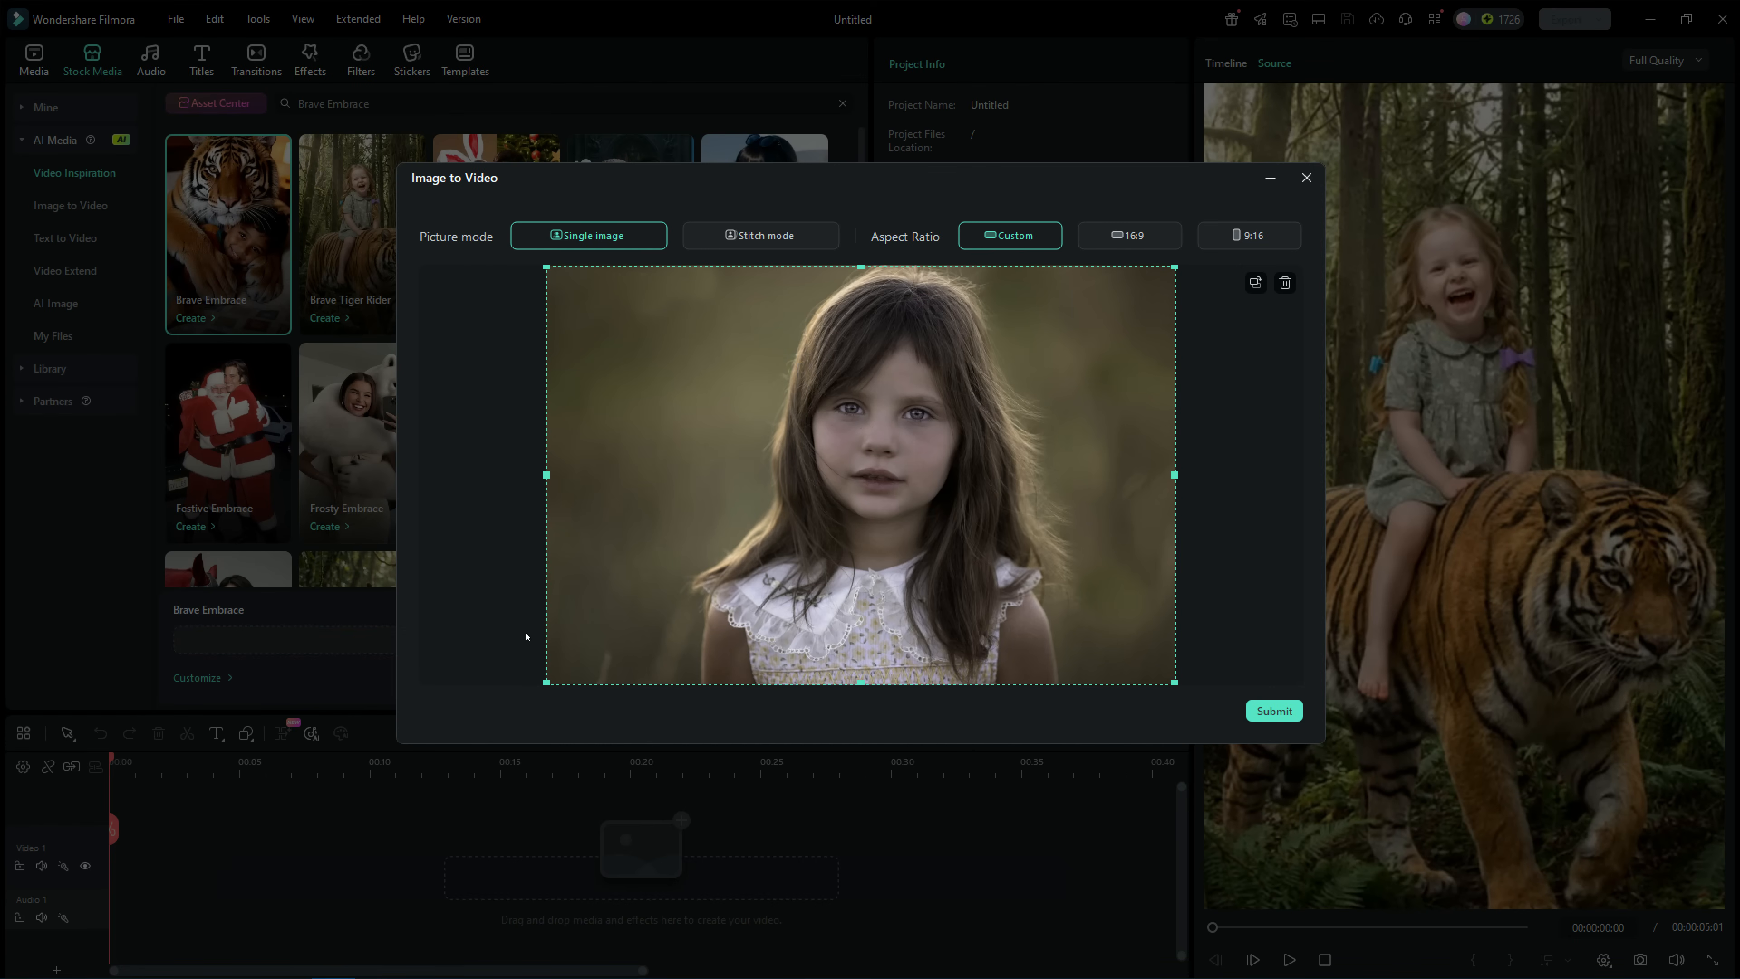
pyautogui.click(1278, 711)
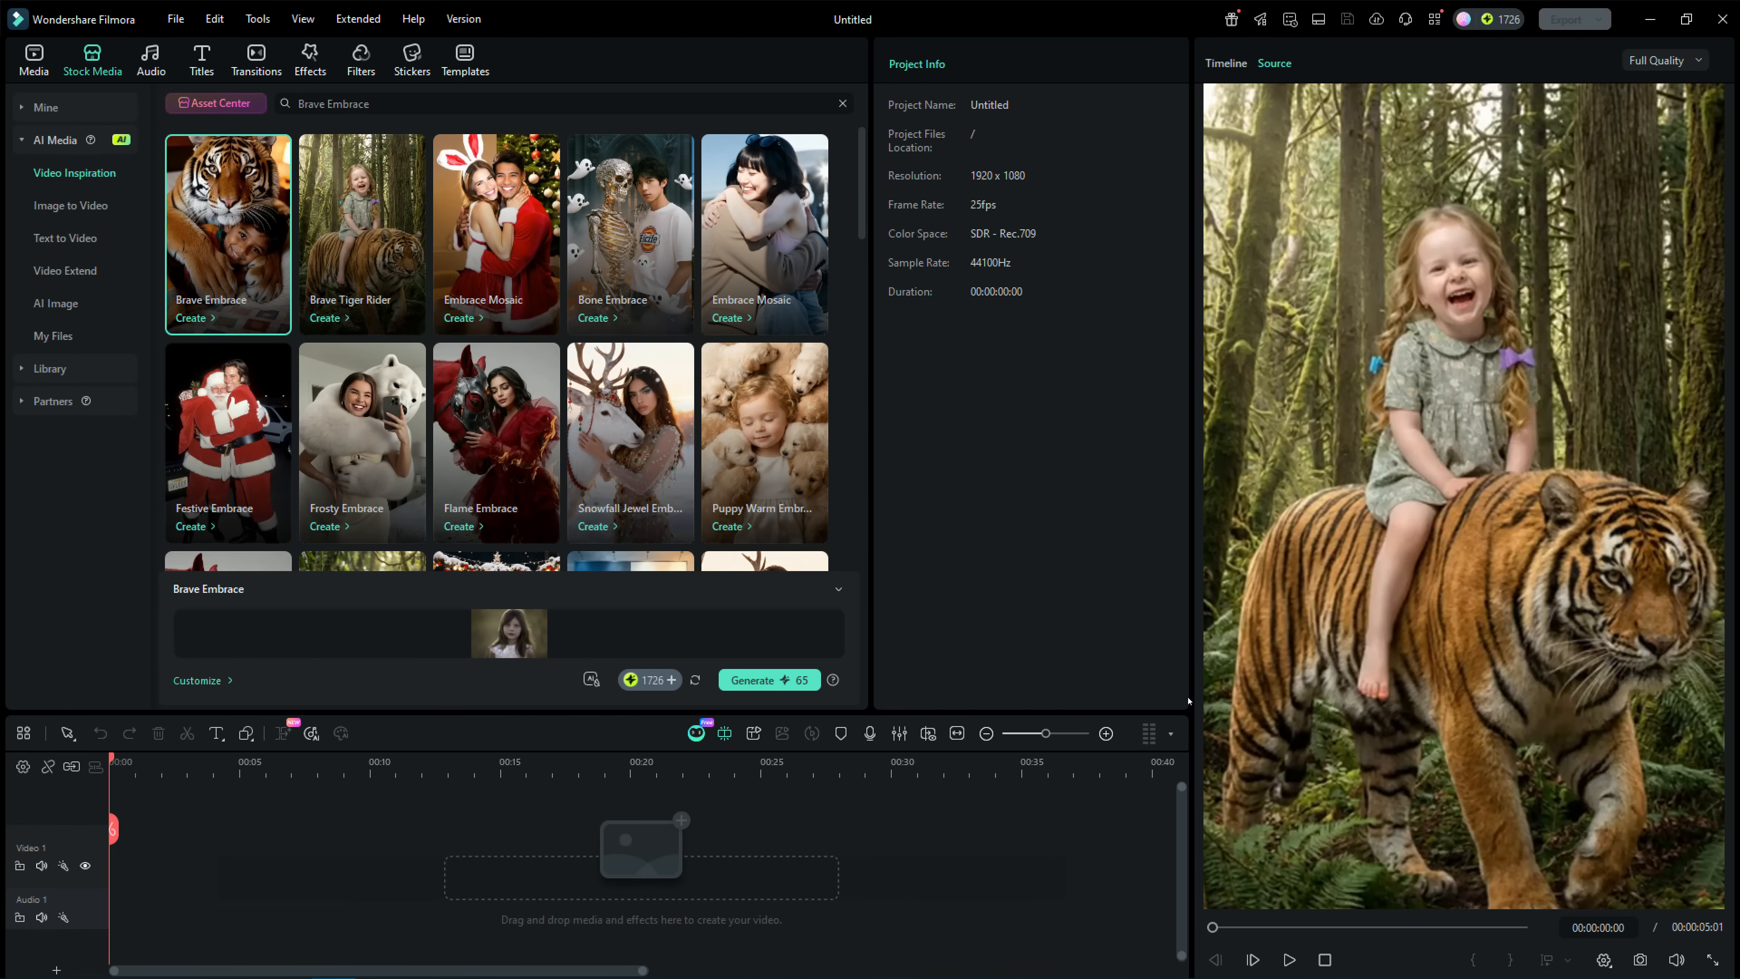
pyautogui.click(791, 679)
# Open the generated Brave Embrace clip from the AI media files for preview.
pyautogui.click(766, 247)
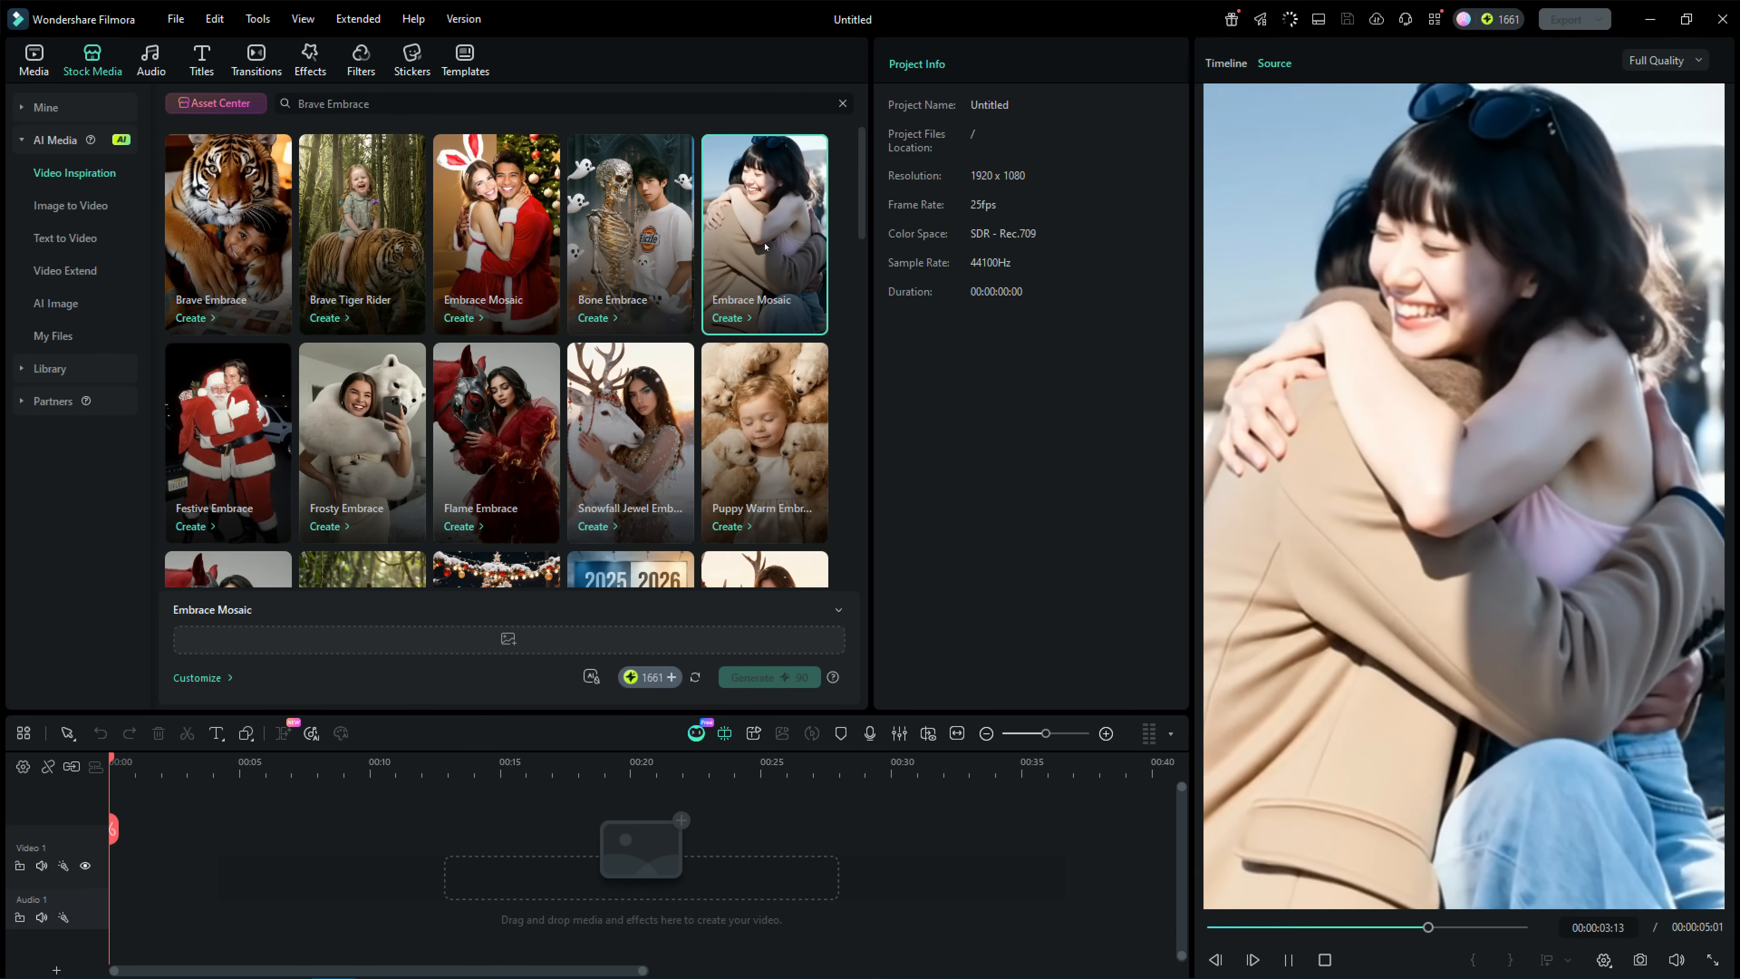
pyautogui.click(80, 334)
pyautogui.click(221, 198)
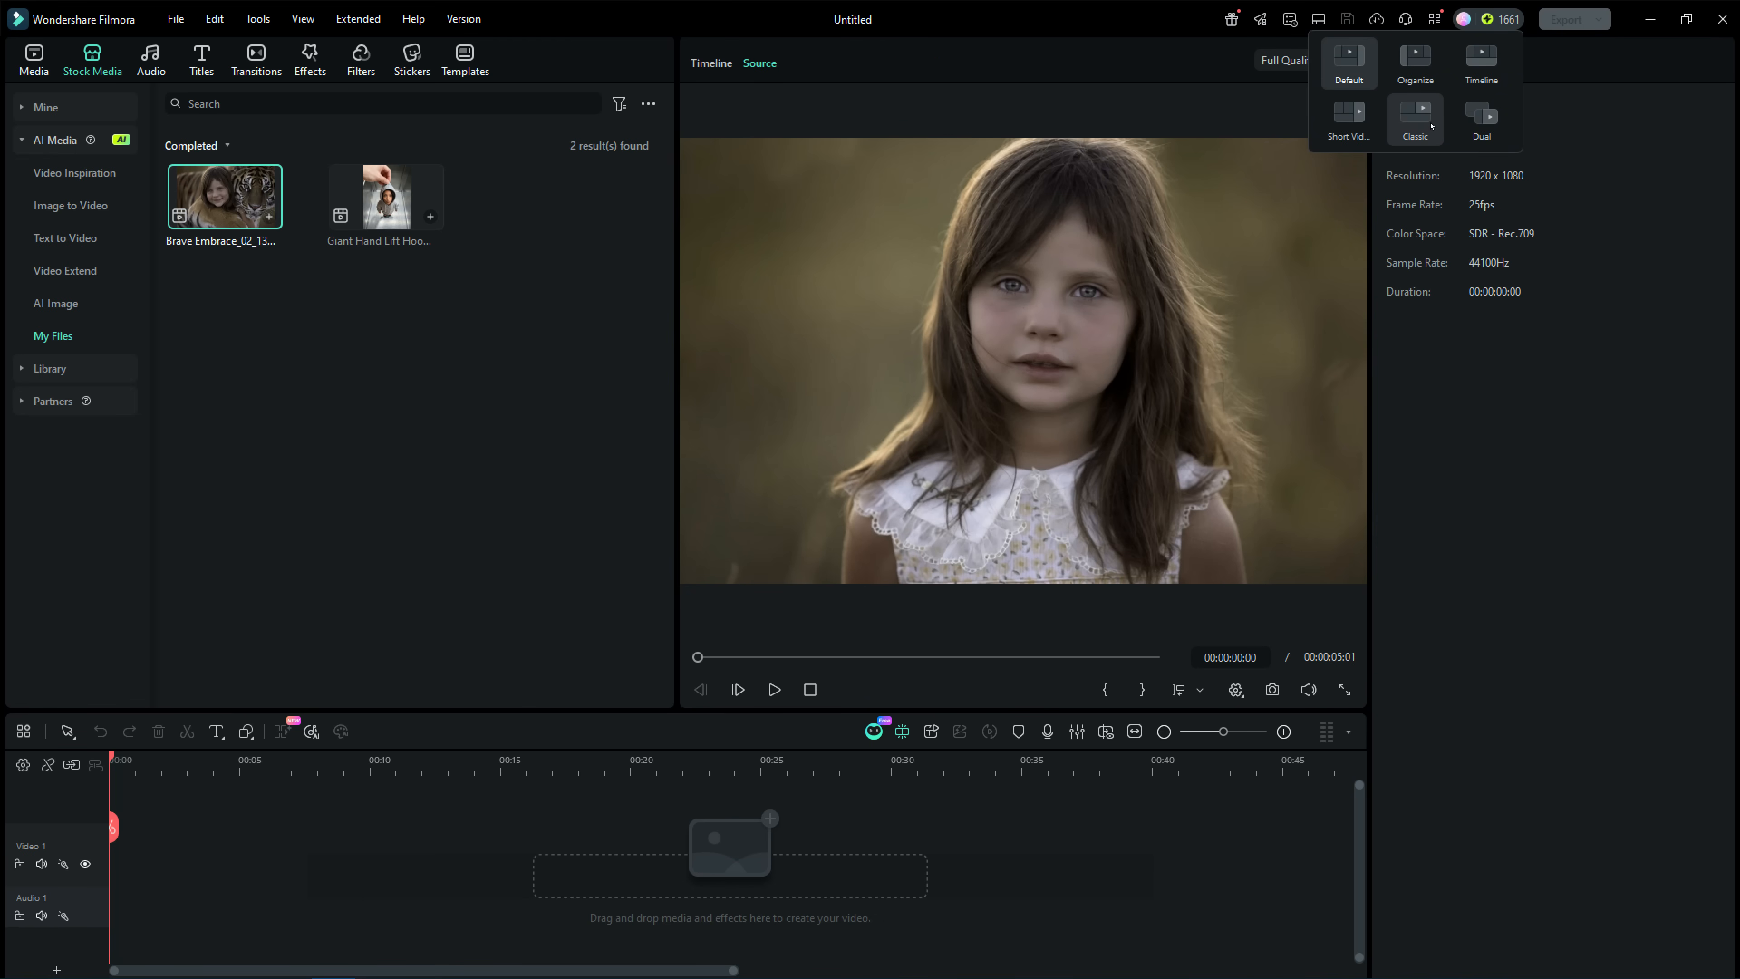
# Switch the workspace to the Classic layout and place both generated clips one after the other on the Video 1 track.
pyautogui.click(1430, 125)
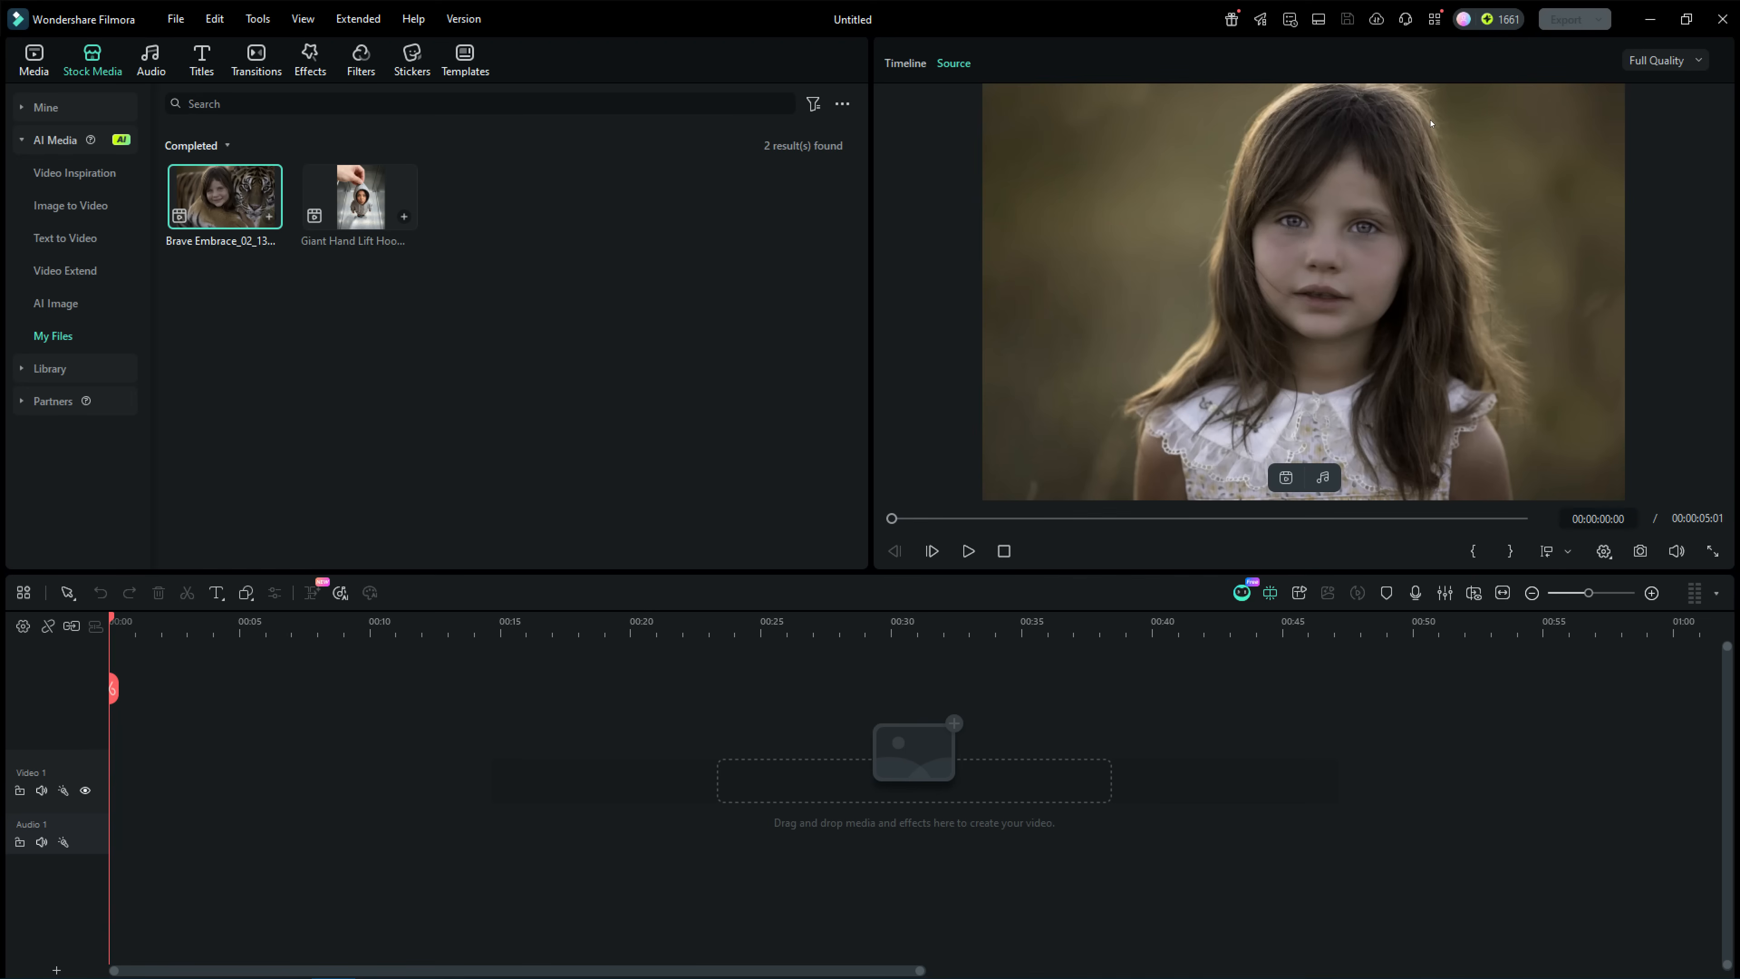
pyautogui.click(774, 777)
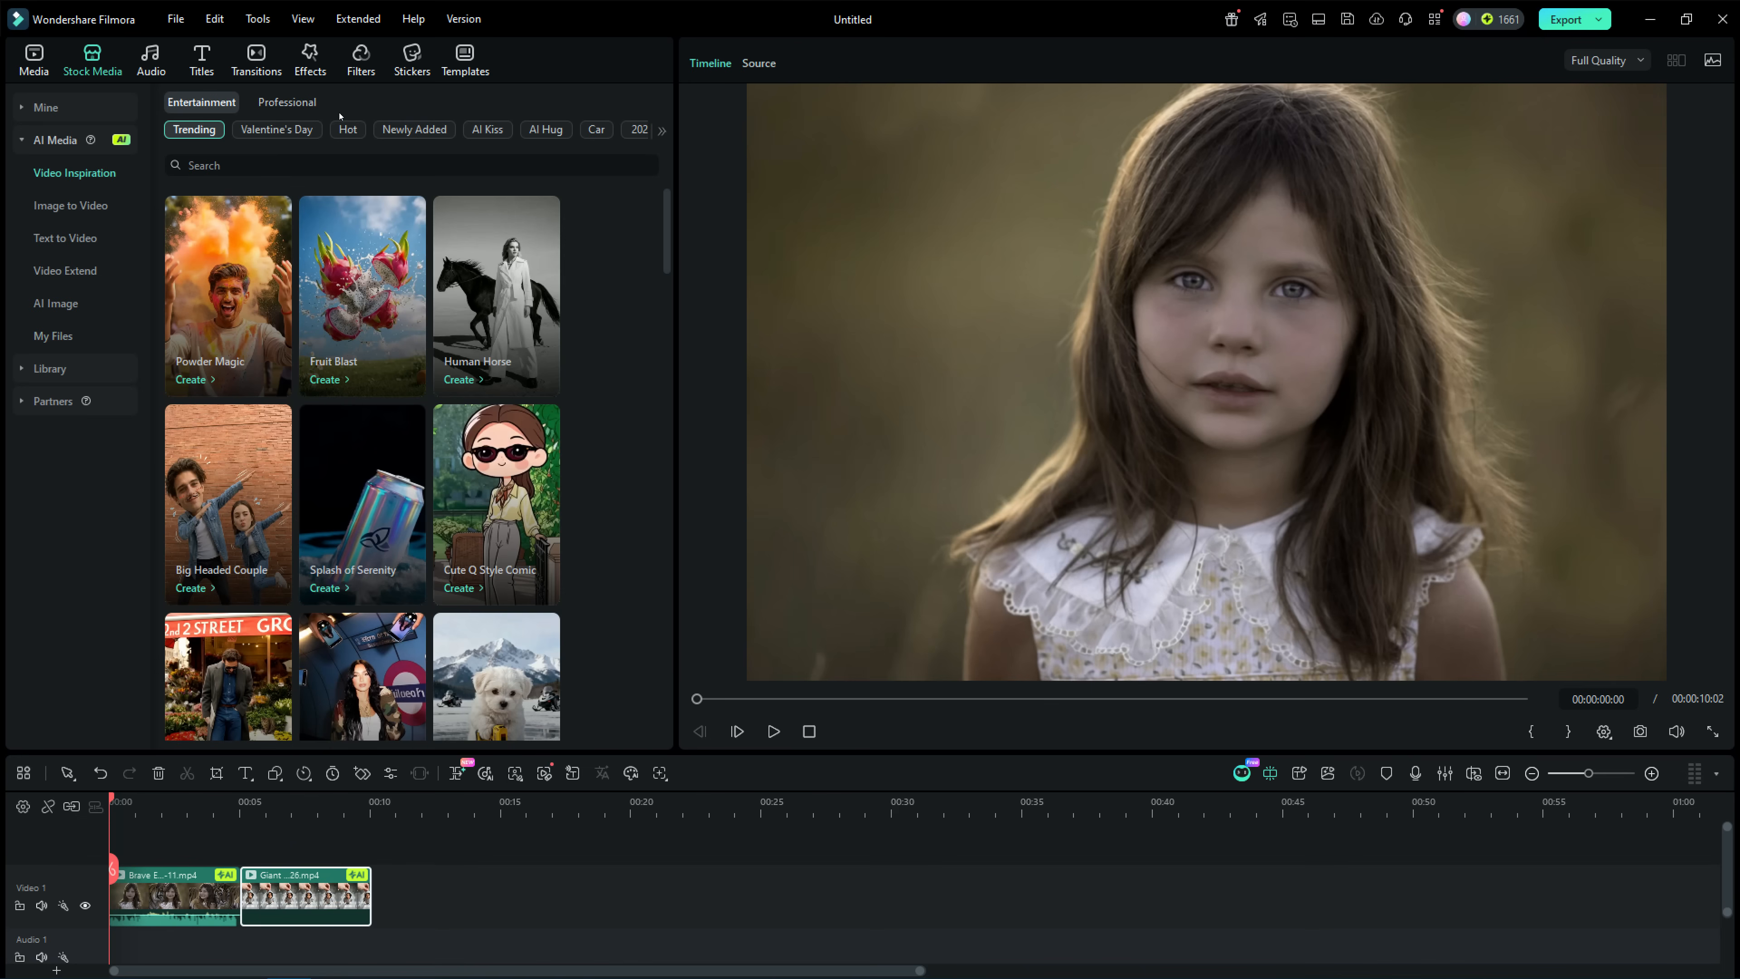
# Search the video inspiration templates for "Powerful Car Transformer" and preview the first matching template.
pyautogui.click(252, 164)
pyautogui.write('Powerful Car Transformer')
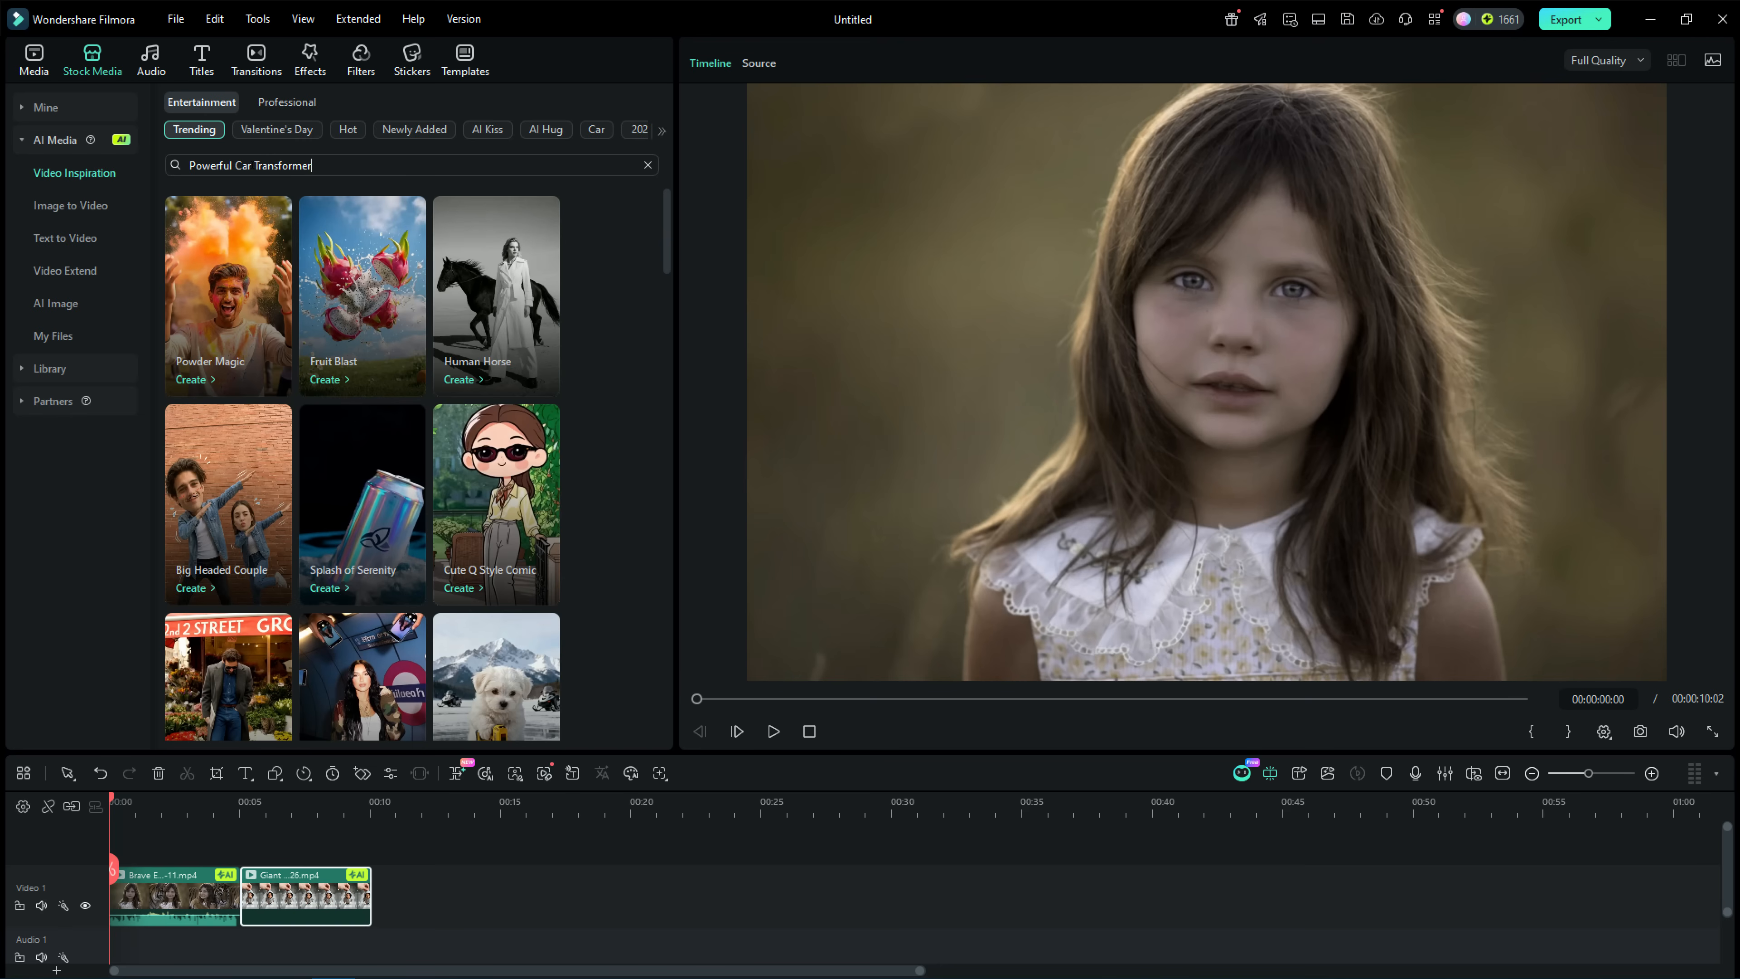
pyautogui.press('Return')
pyautogui.click(219, 265)
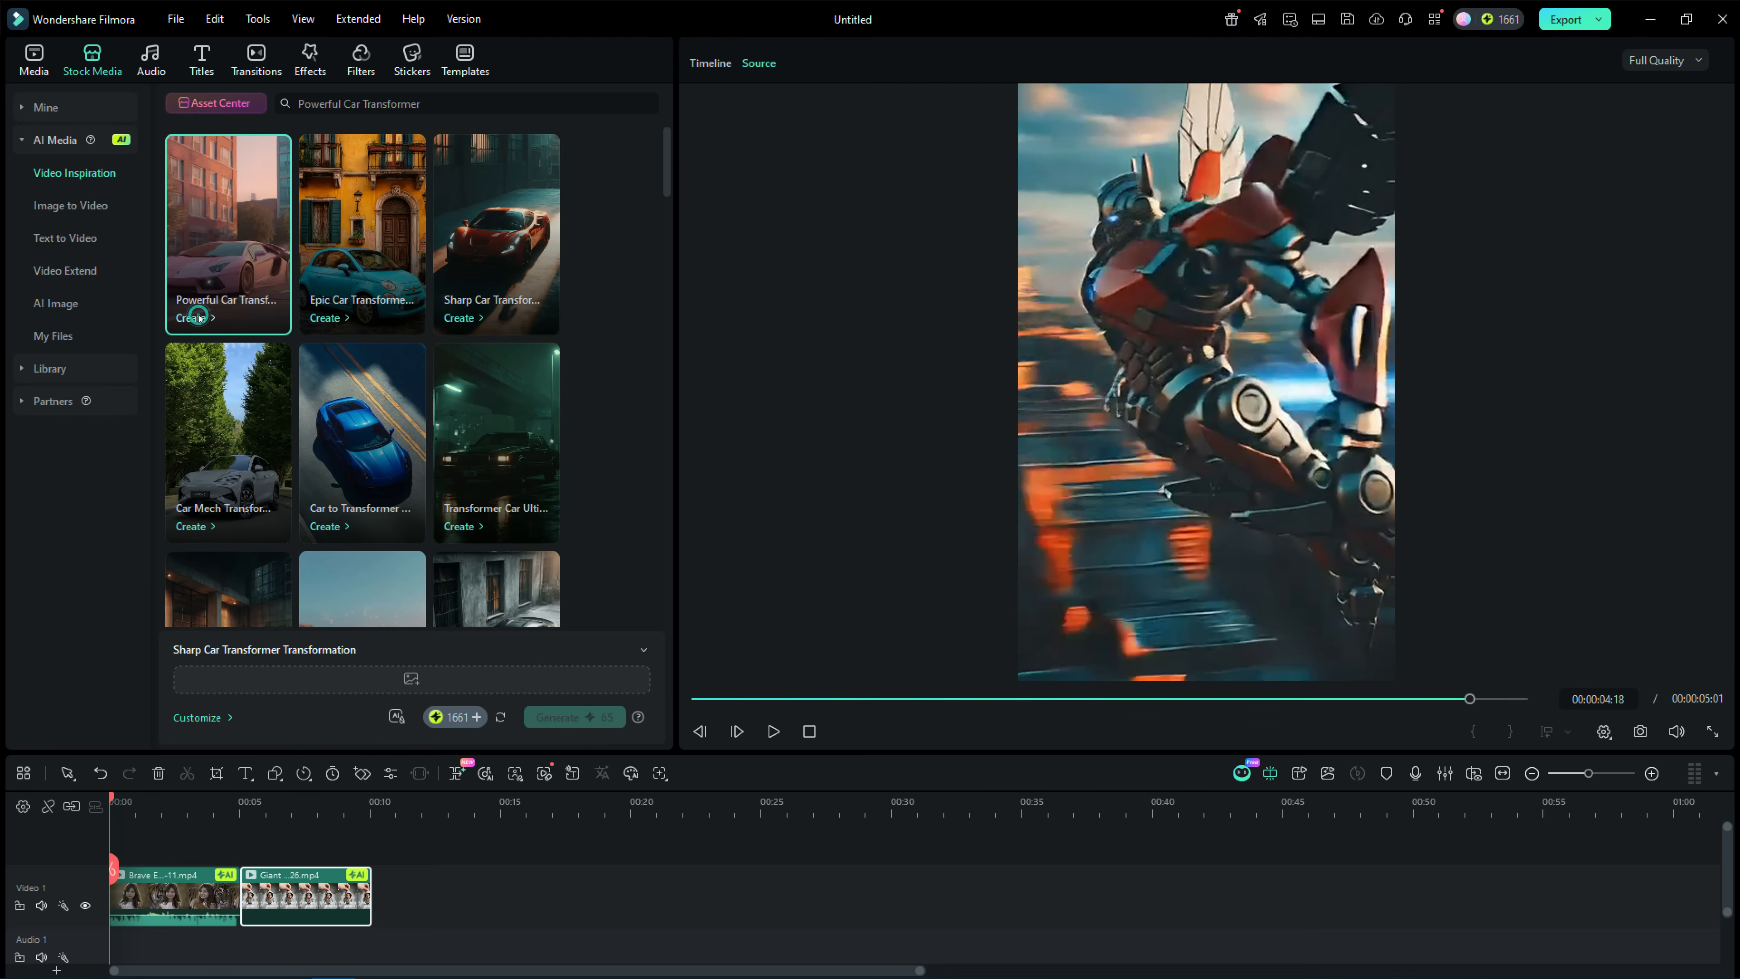
# Generate a Powerful Car Transformer Rise video from the red convertible photo, cropping off its right edge.
pyautogui.click(227, 220)
pyautogui.click(376, 674)
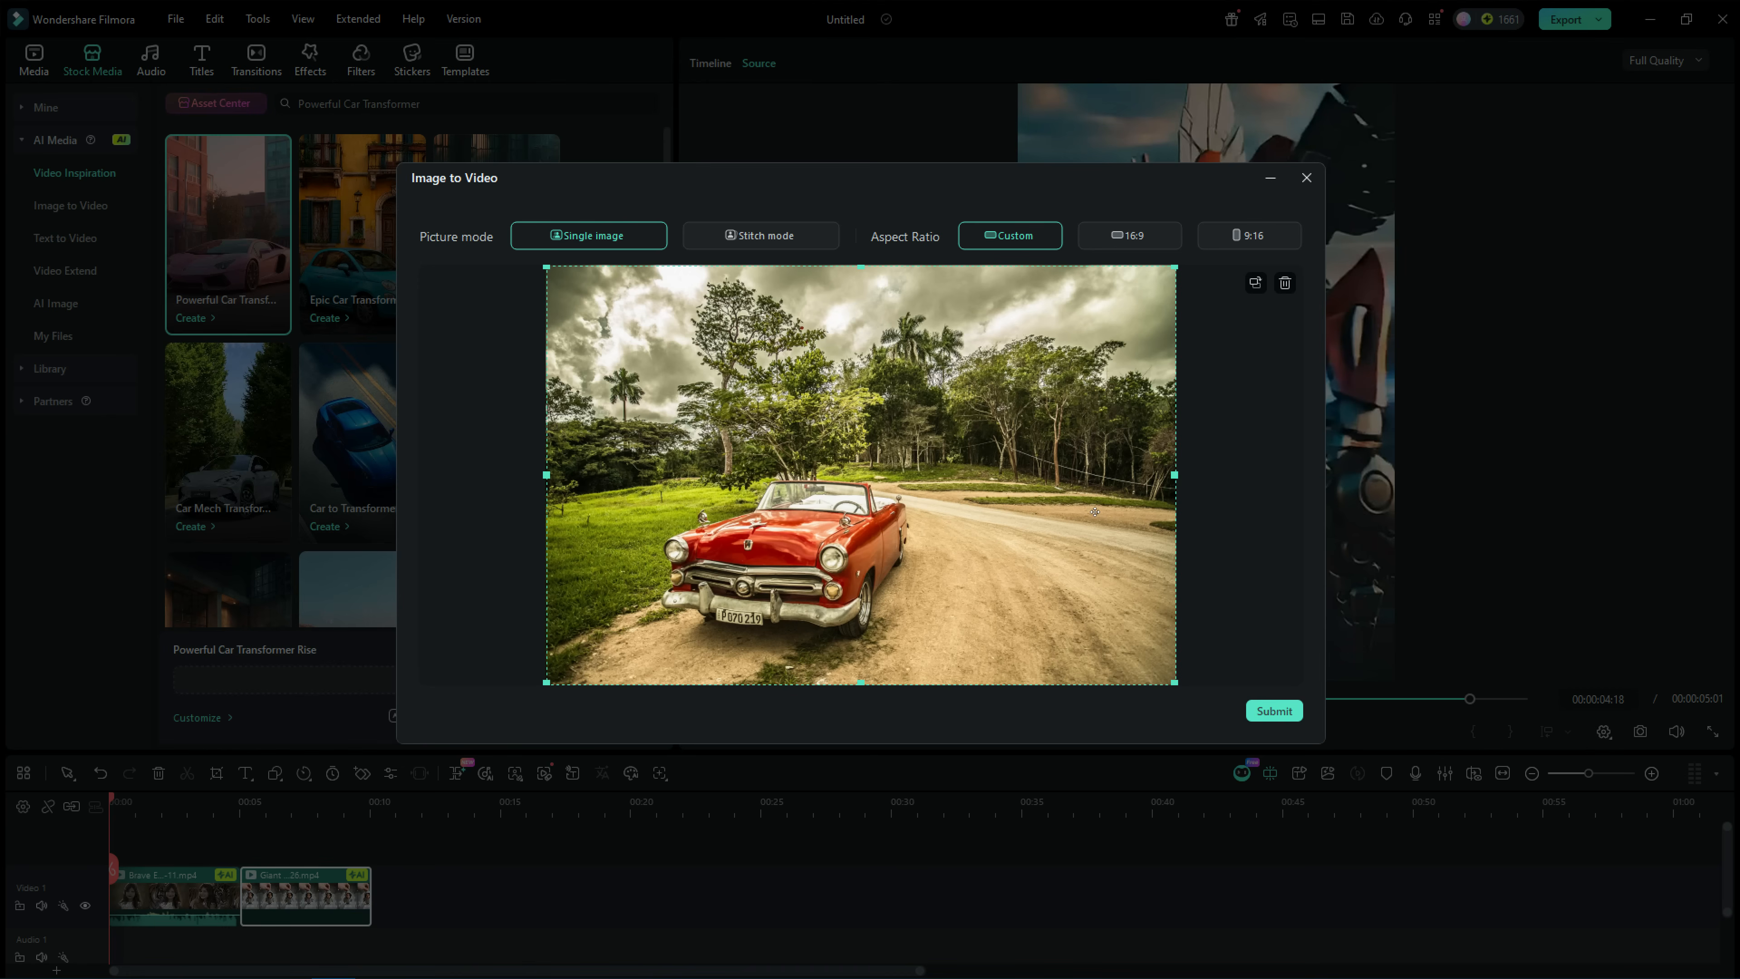
pyautogui.moveTo(1028, 258); pyautogui.dragTo(1045, 259)
pyautogui.click(1274, 712)
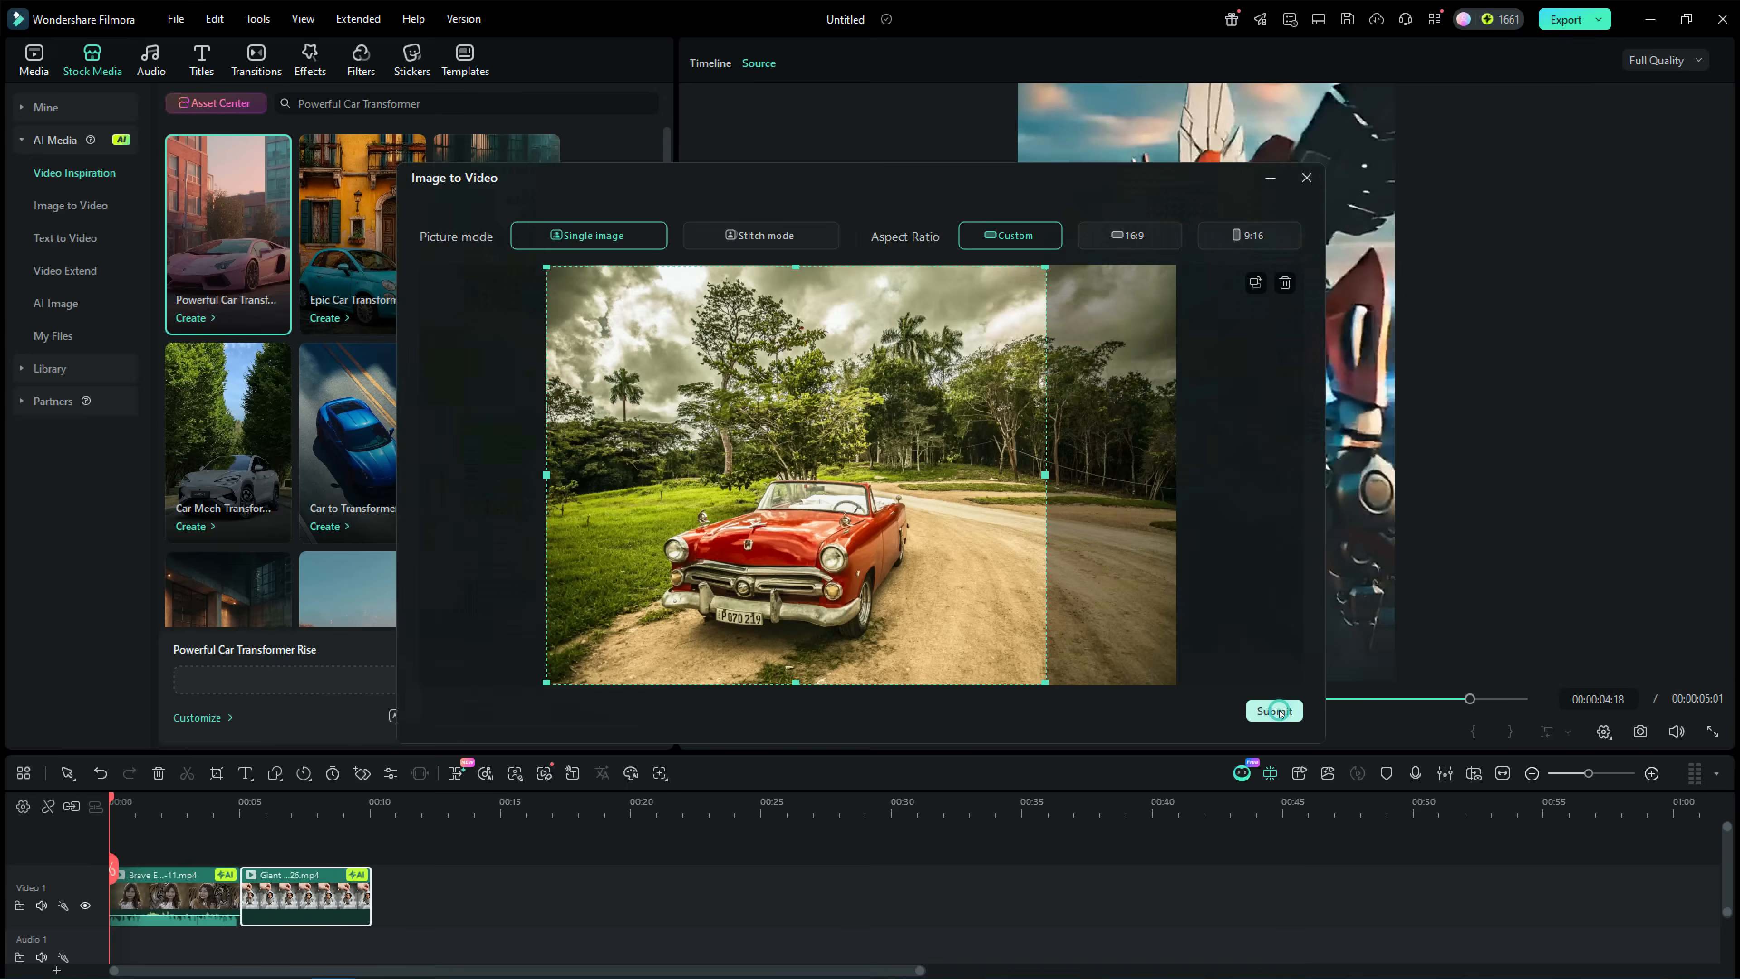
pyautogui.click(601, 726)
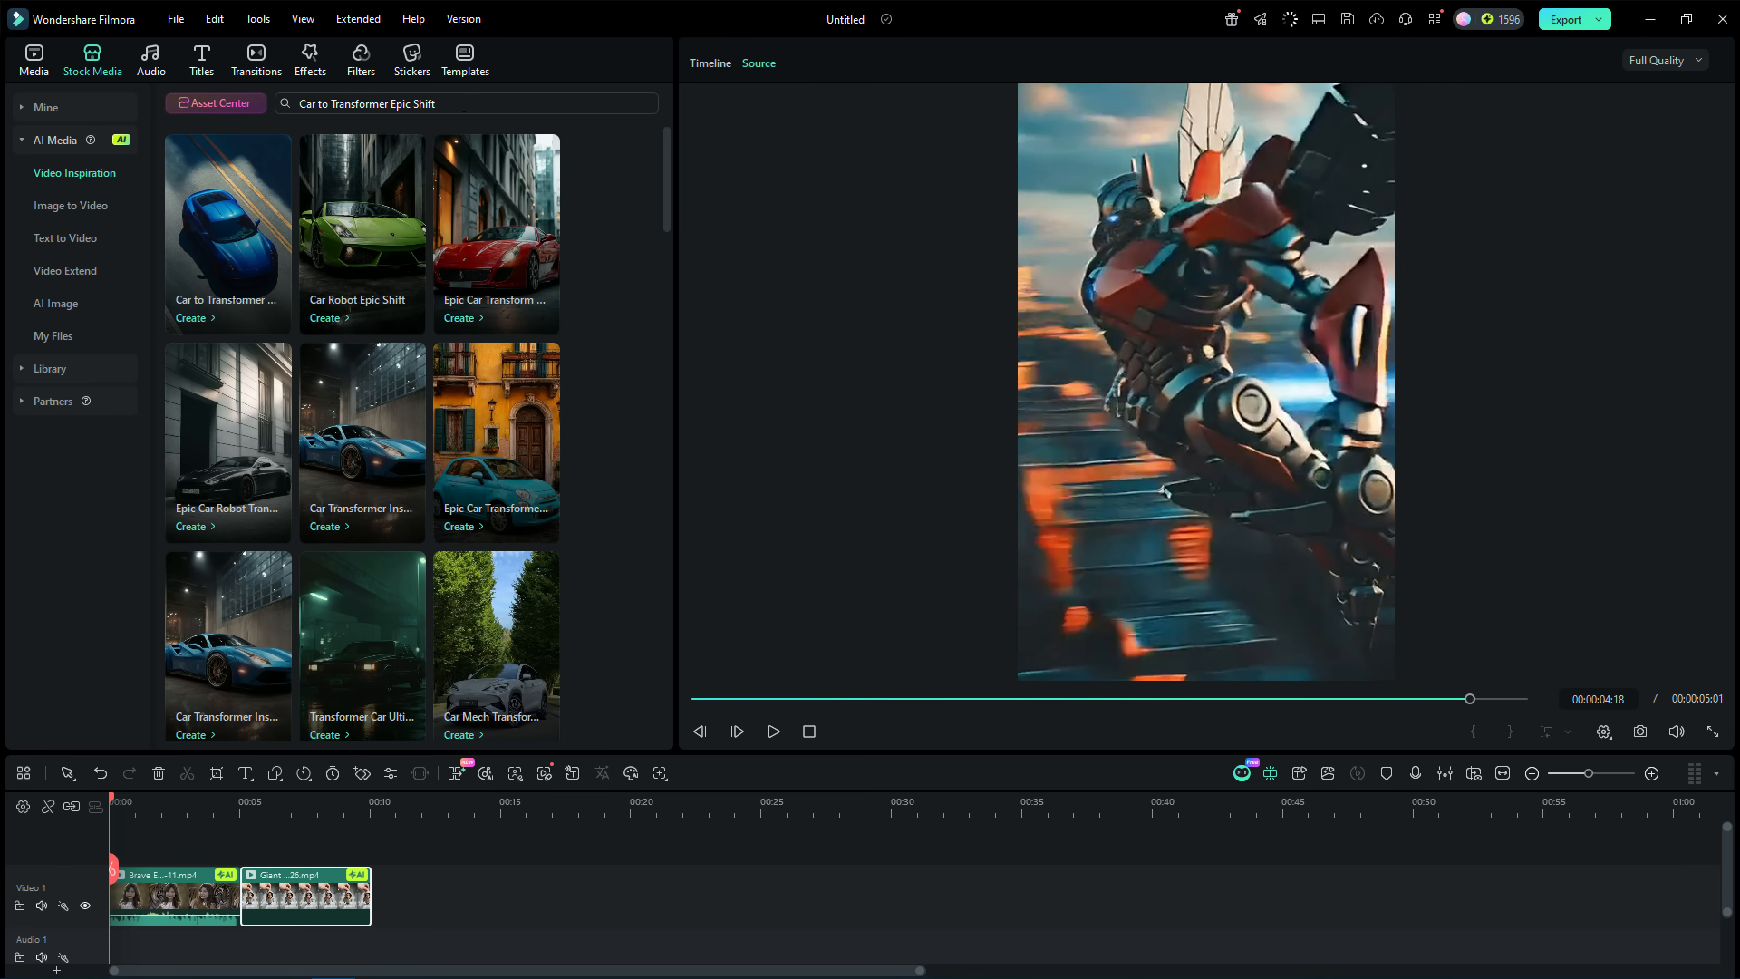
# Preview the generated Powerful Car Transformer clip from the AI media files and append it to the Video 1 track.
pyautogui.scroll(-3, 596, 309)
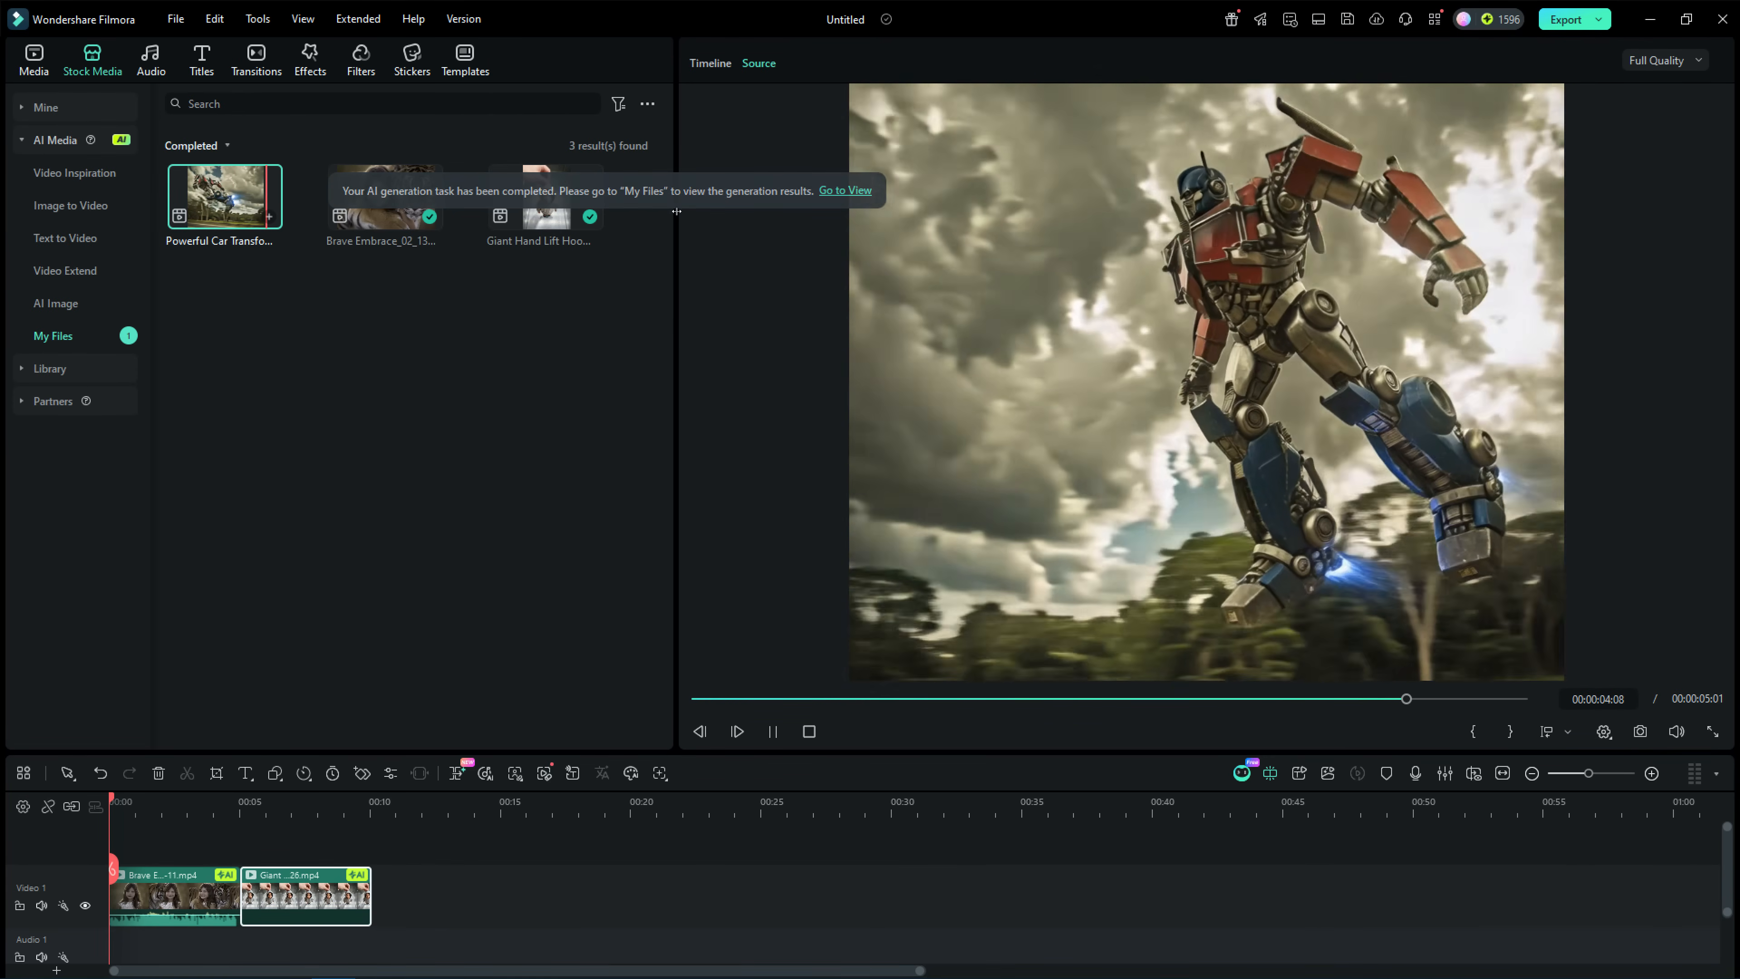
pyautogui.click(211, 185)
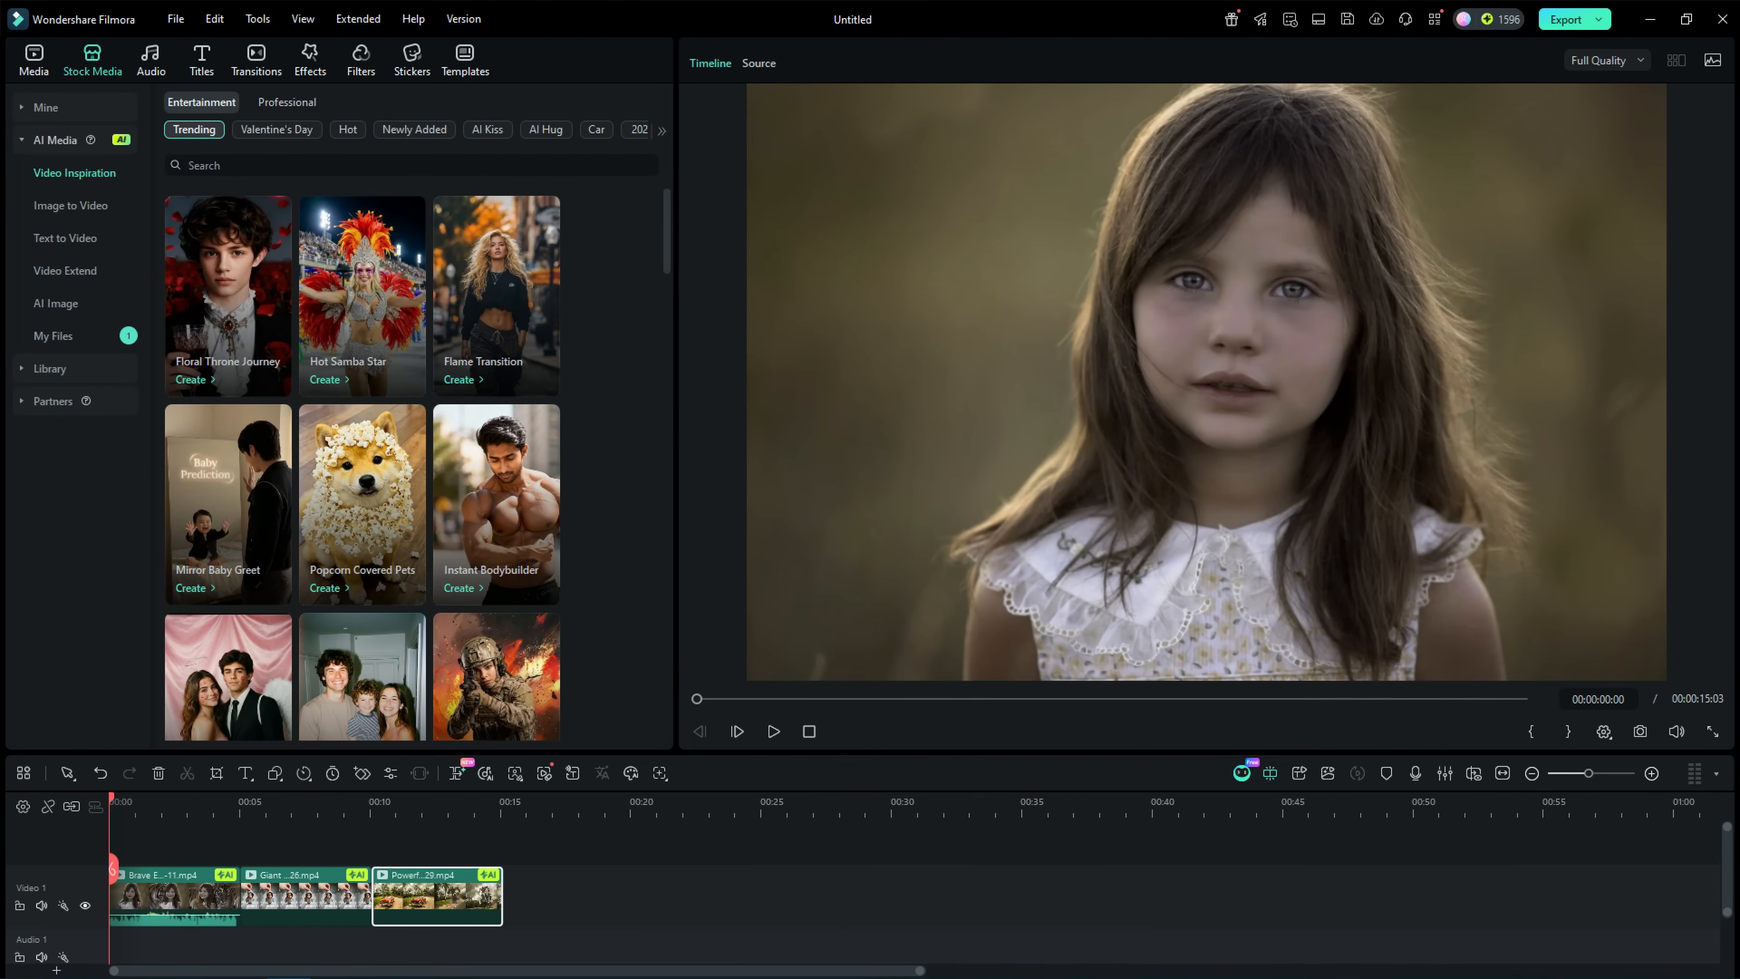
# Search the video inspiration templates for "Aerial Equilibrium" and preview the Aerial Equilibrium and Aerial Drift templates.
pyautogui.click(340, 163)
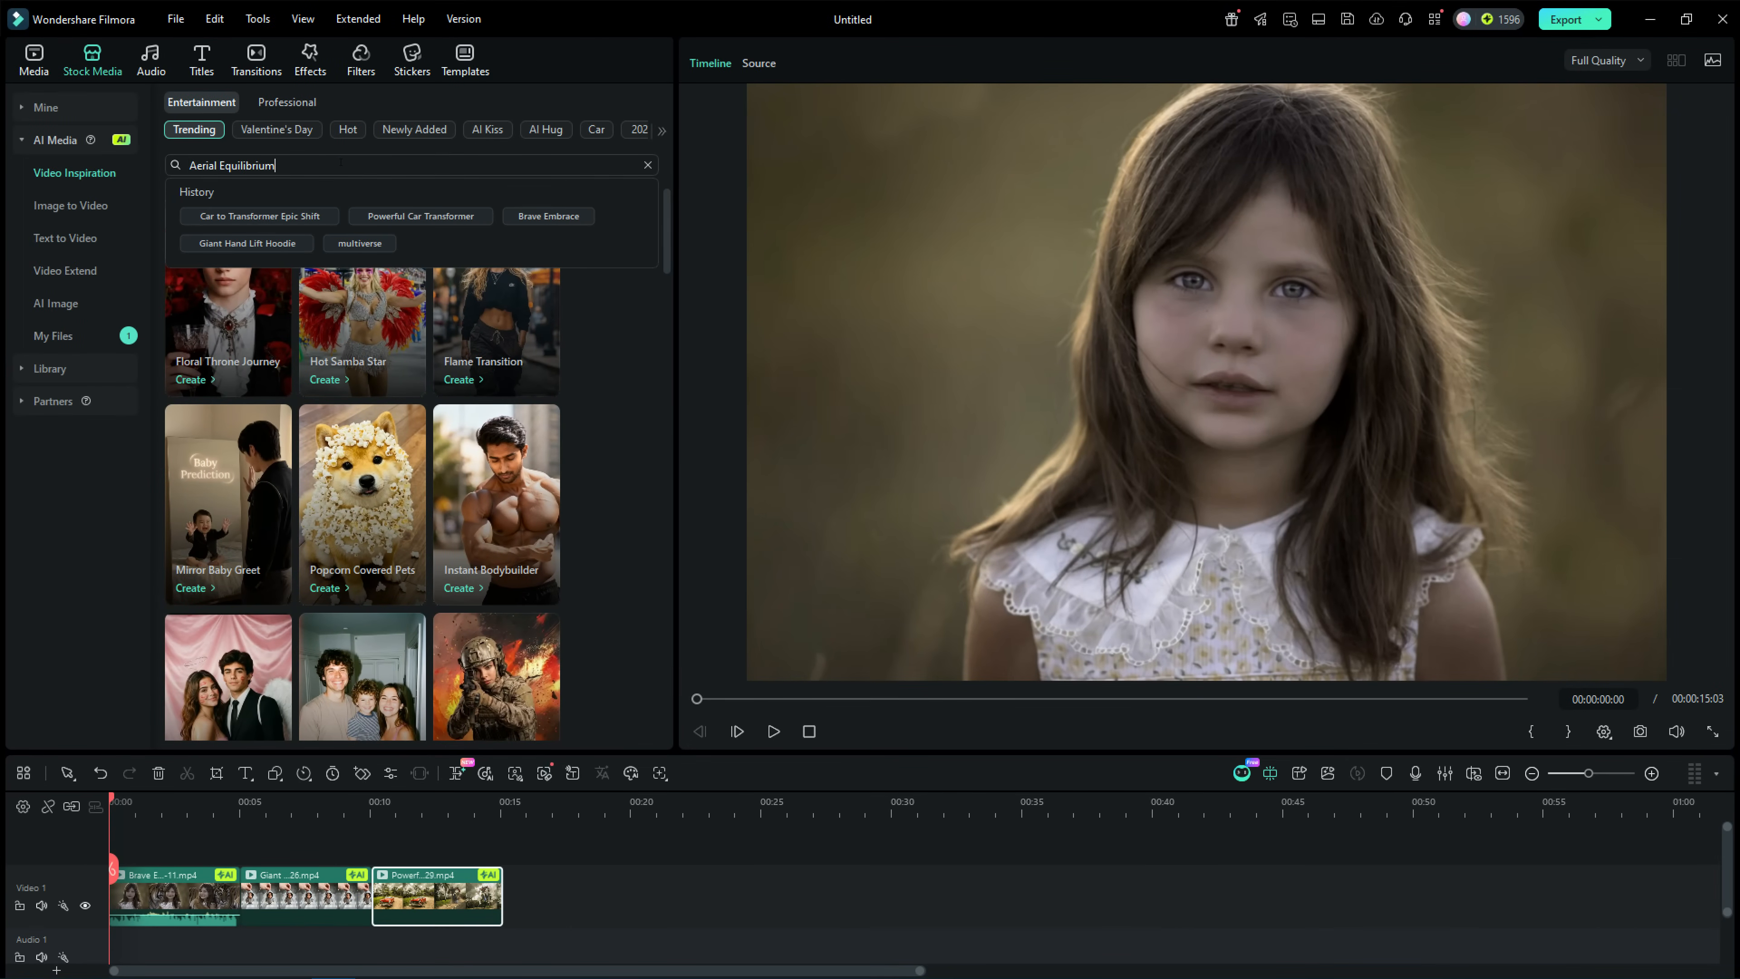
pyautogui.press('Return')
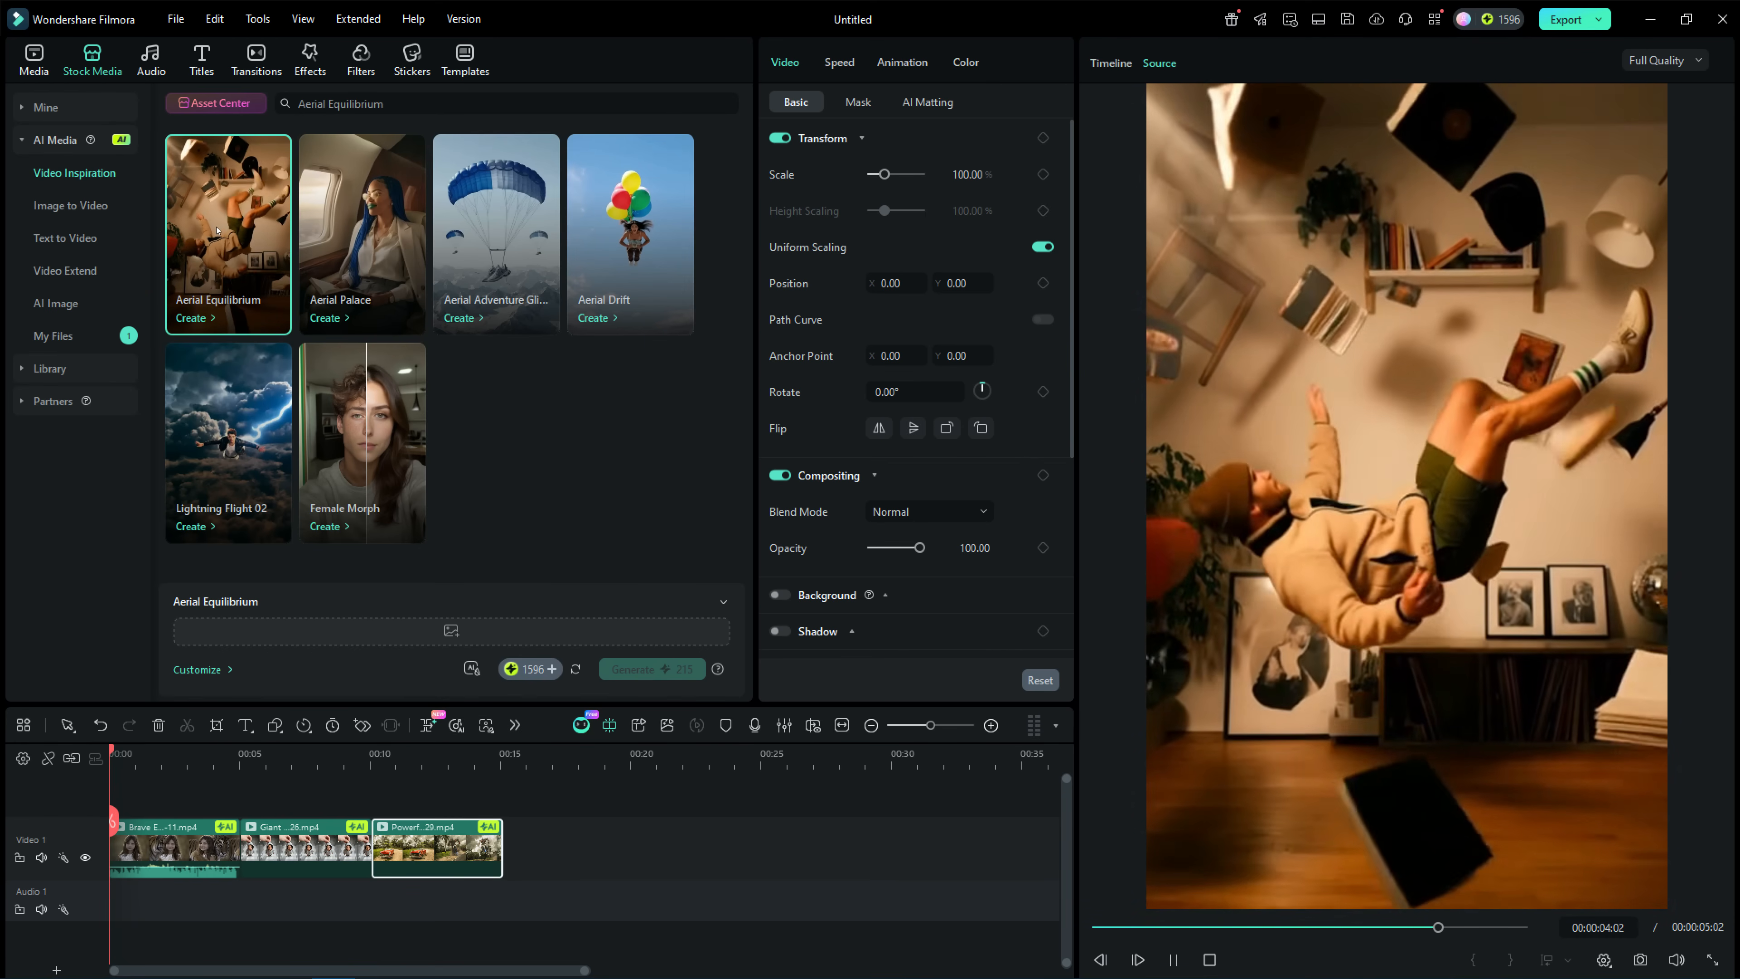
pyautogui.click(649, 279)
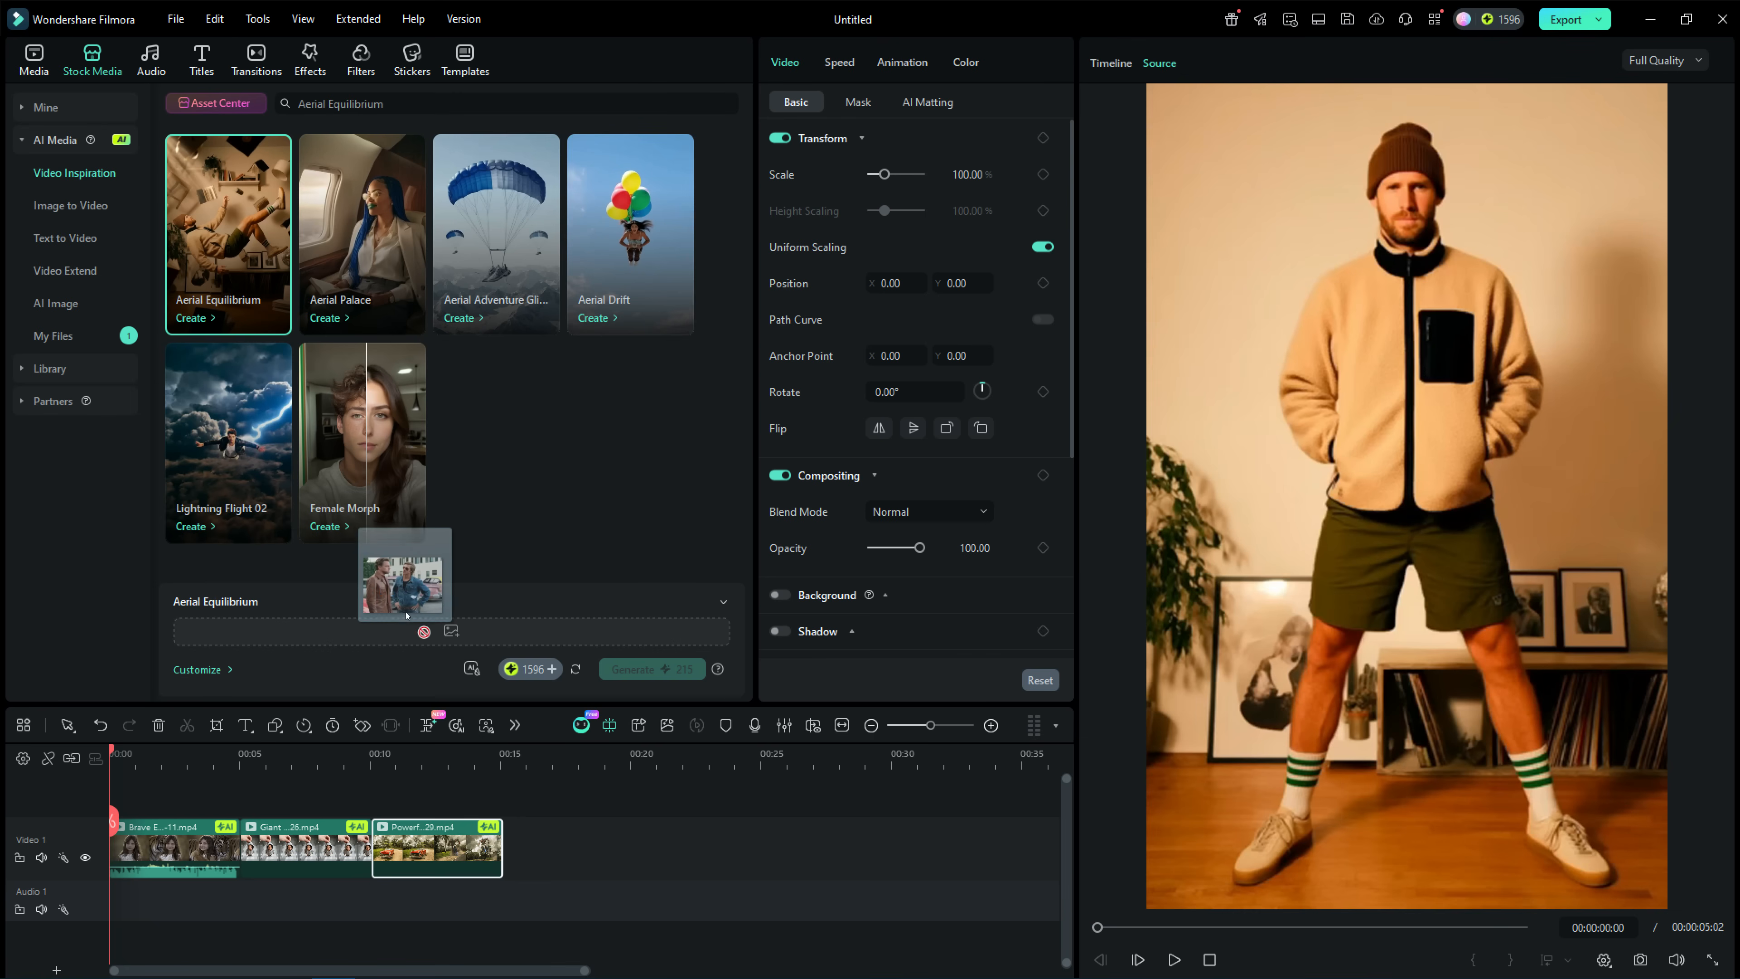
# Generate an Aerial Equilibrium video from the uncropped photo of the two men in leather and denim jackets.
pyautogui.moveTo(389, 563); pyautogui.dragTo(451, 631)
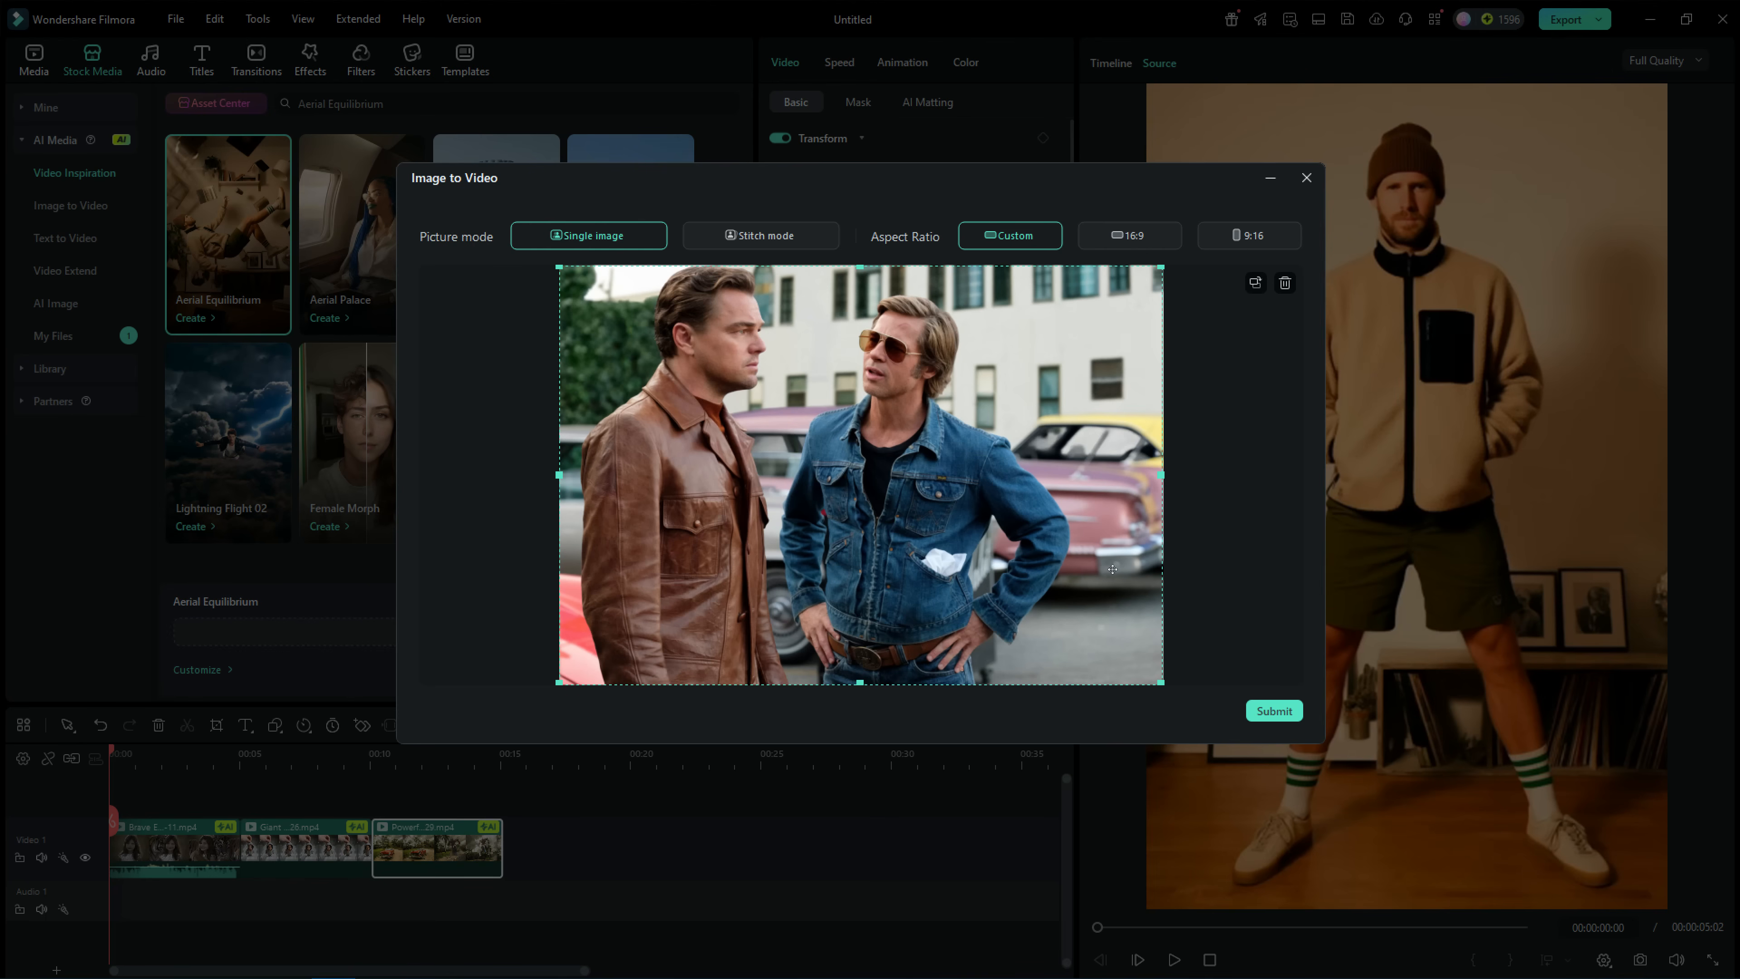
pyautogui.click(1271, 711)
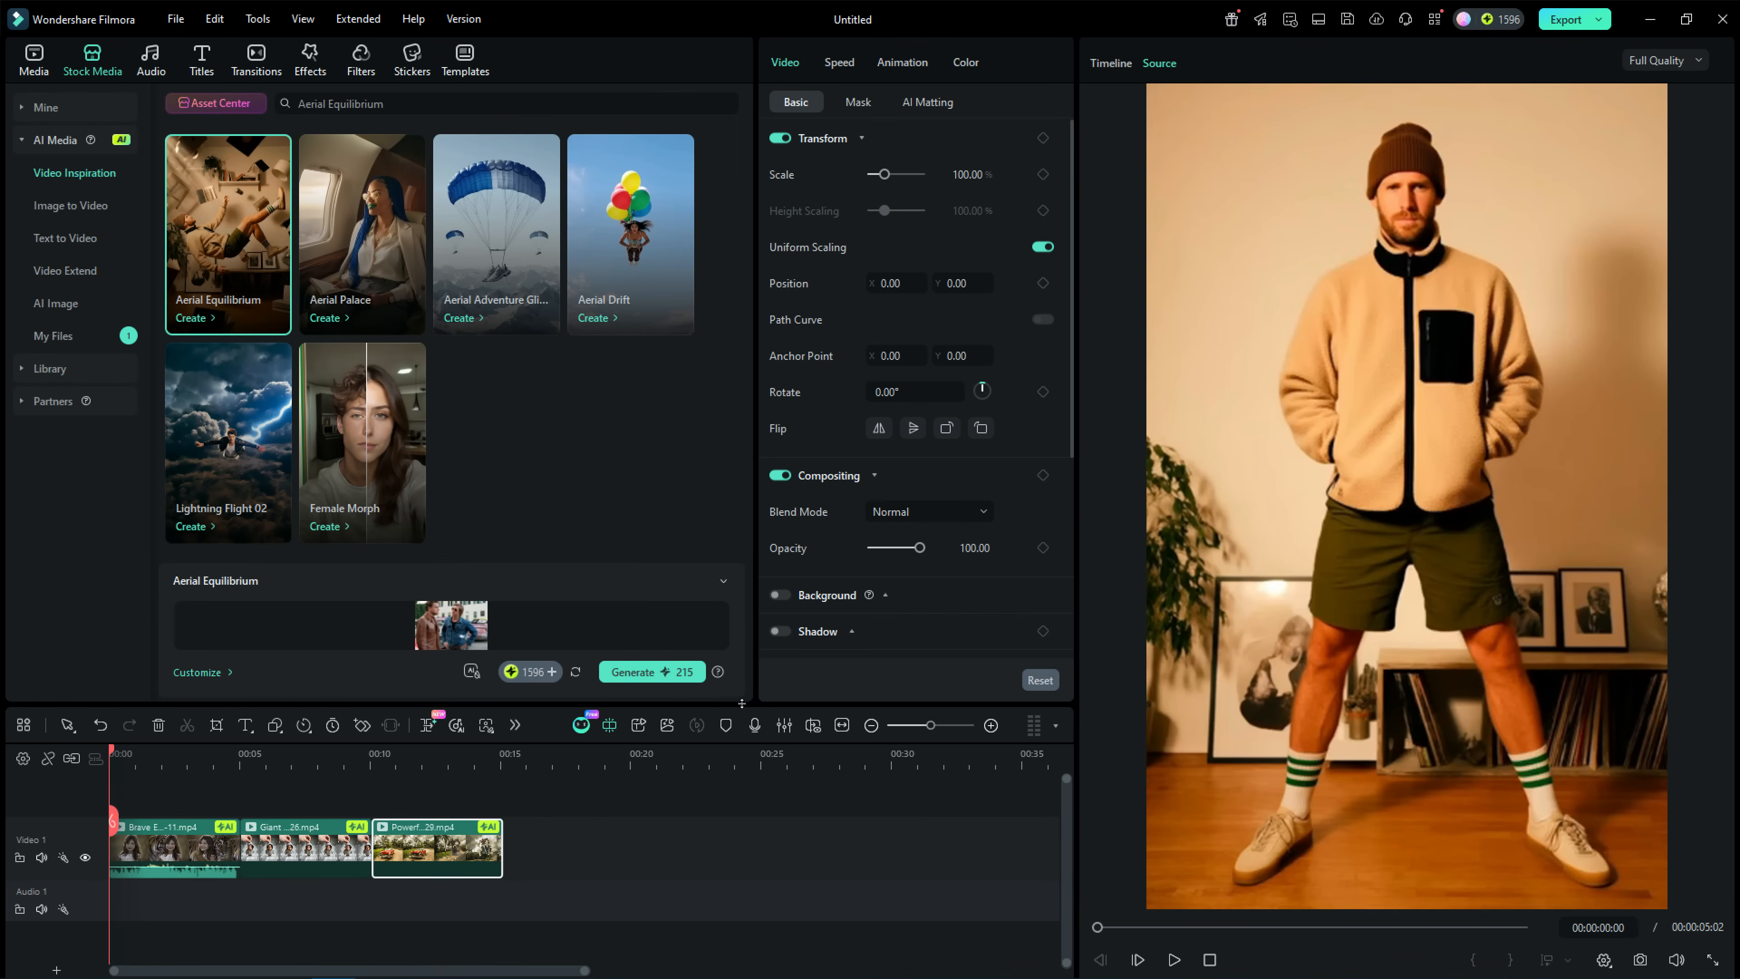
pyautogui.click(659, 674)
# Preview the Lightning Flight 02 template, and search for "Balloon Head" to preview the Balloon Head and Balloon Head Bonanza templates.
pyautogui.click(237, 484)
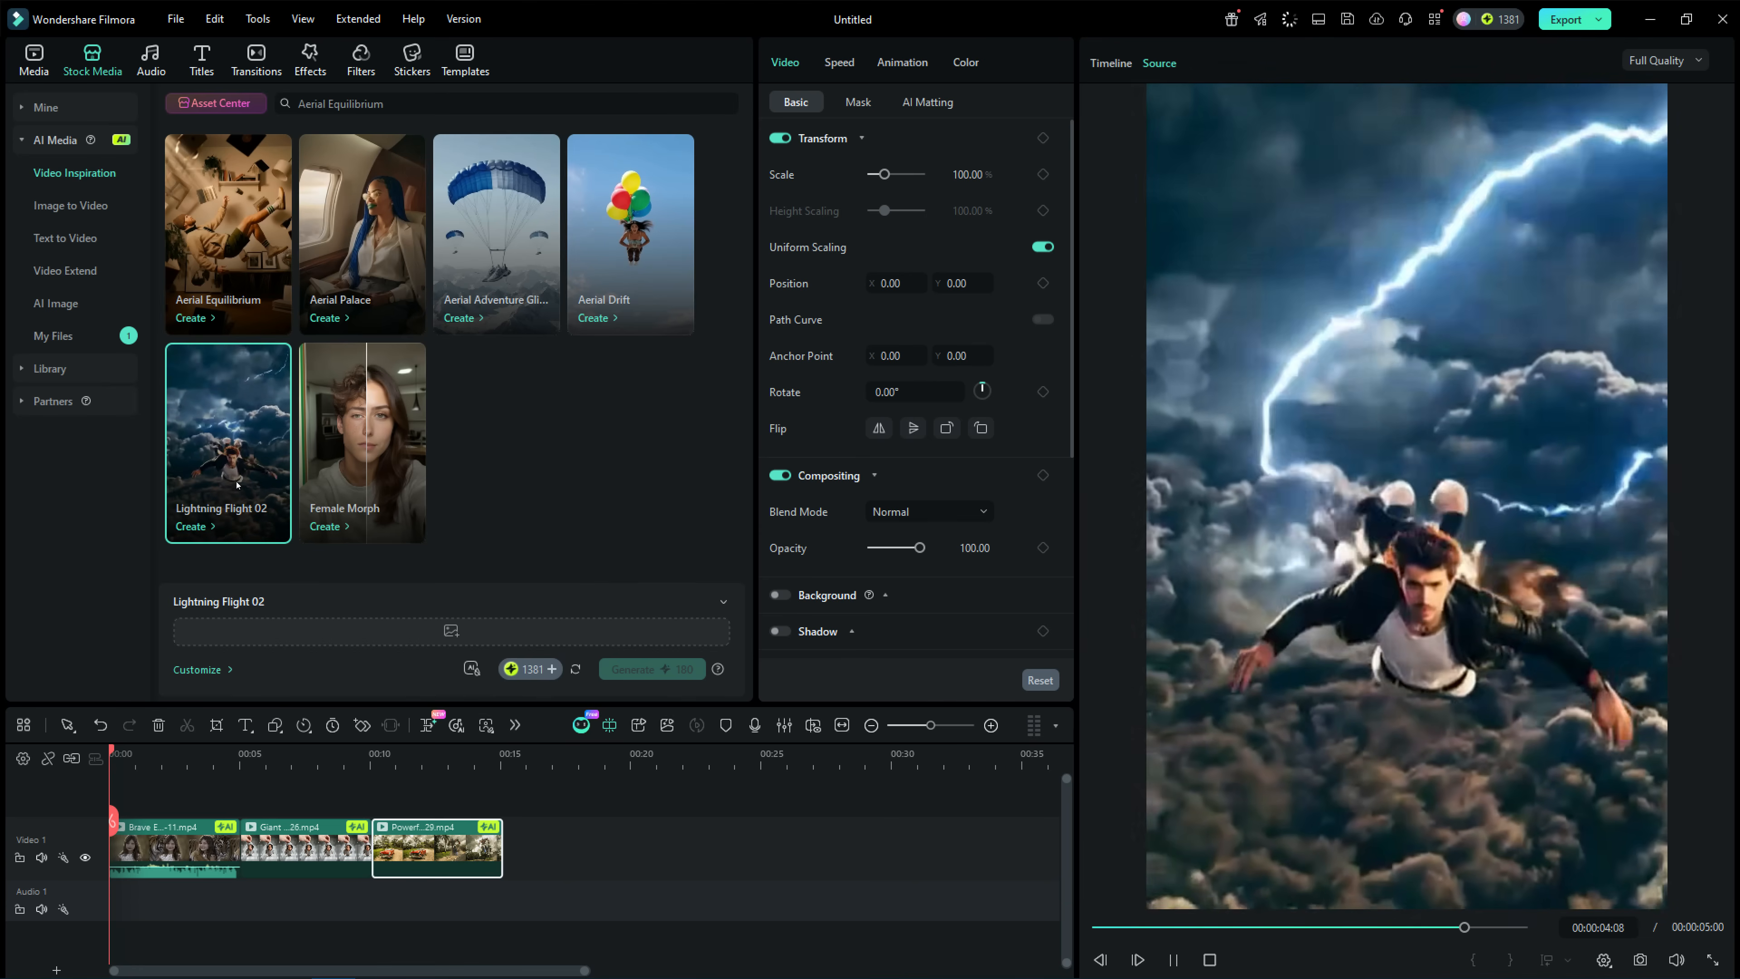
pyautogui.click(400, 109)
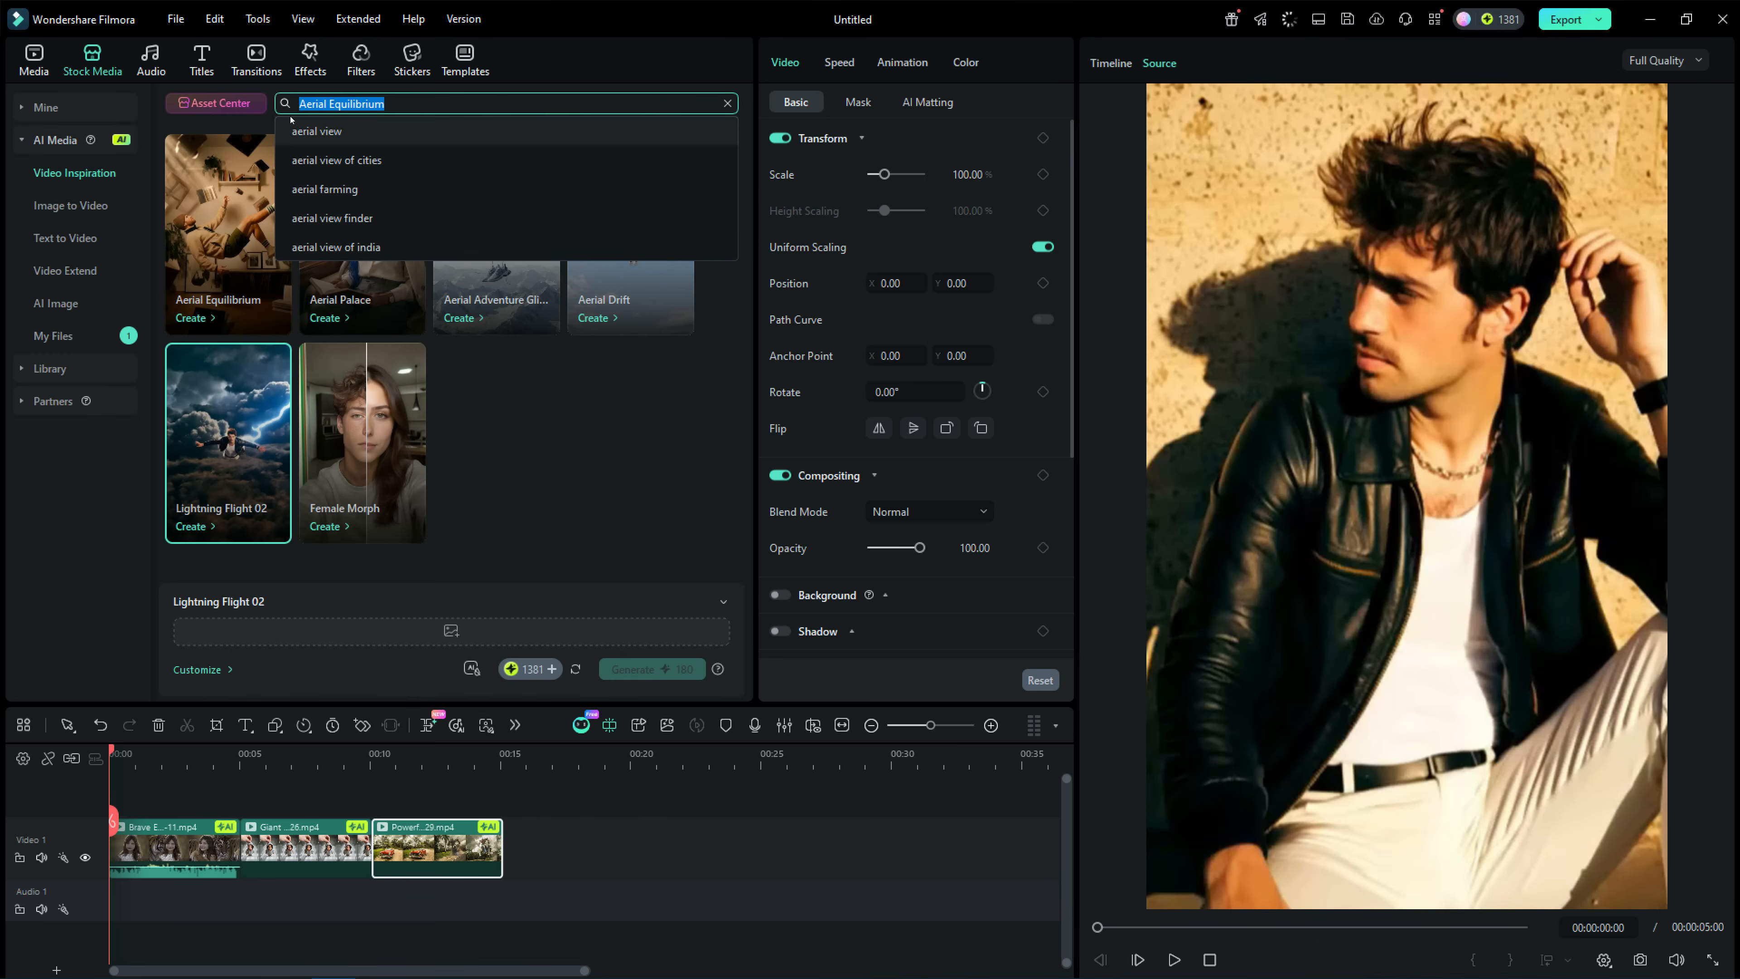
pyautogui.write('Balloon Head')
pyautogui.click(214, 308)
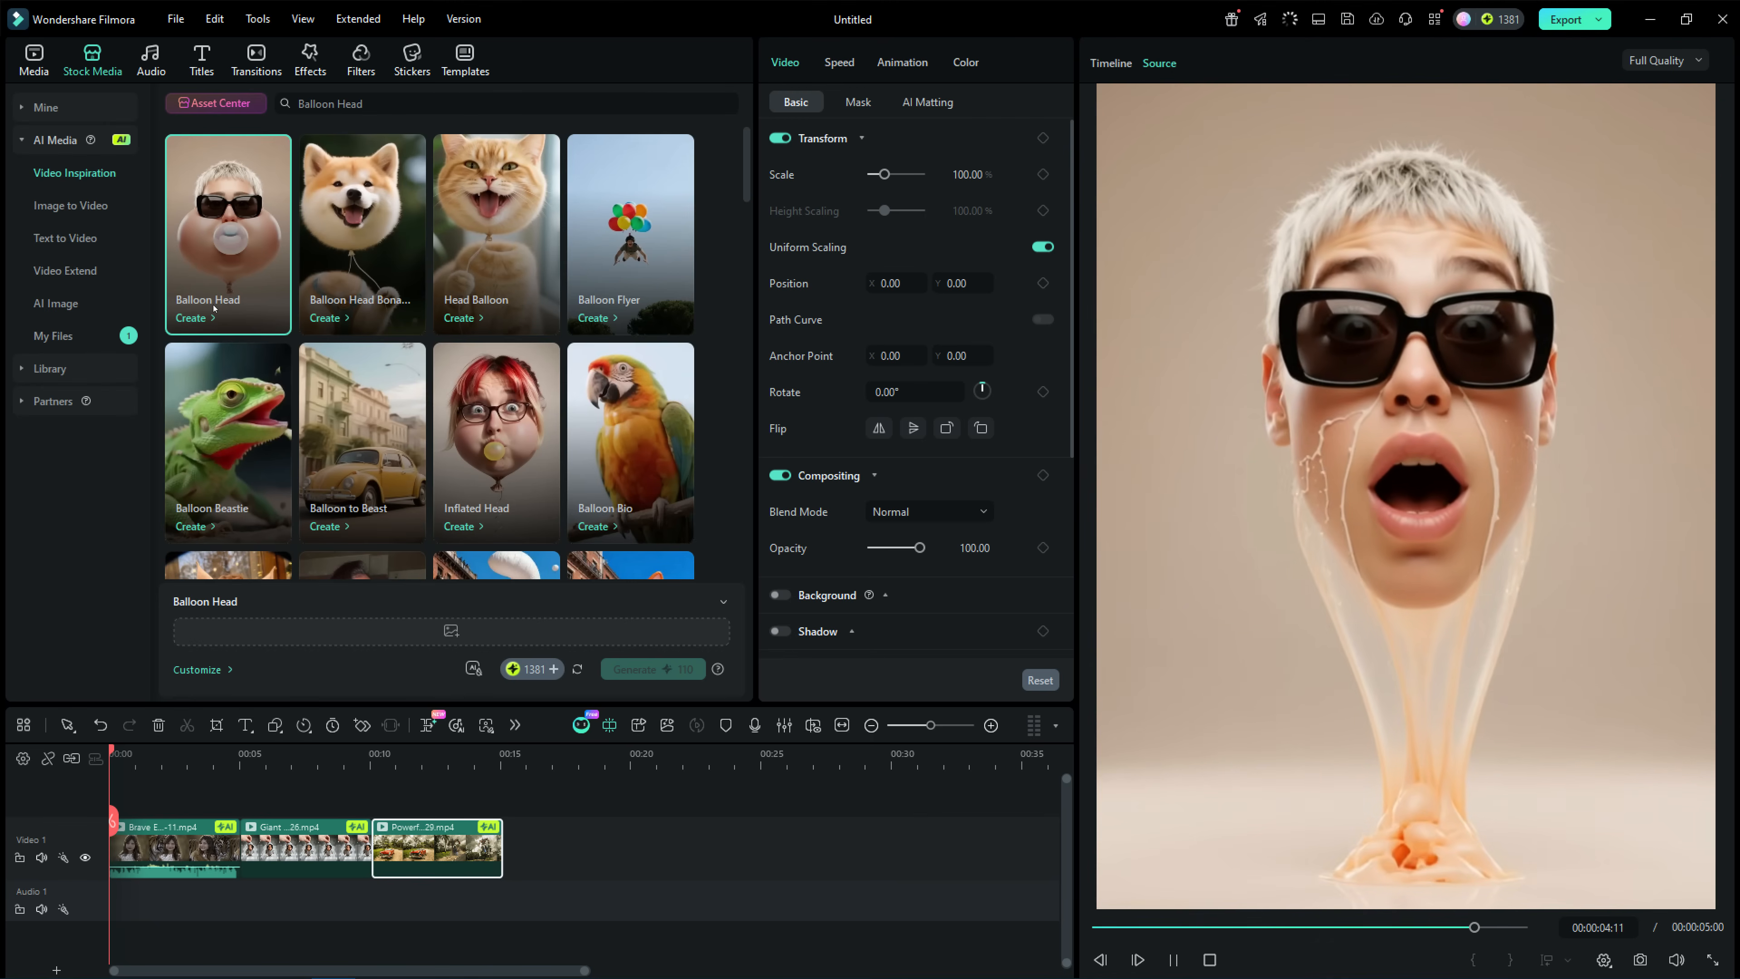
pyautogui.click(341, 295)
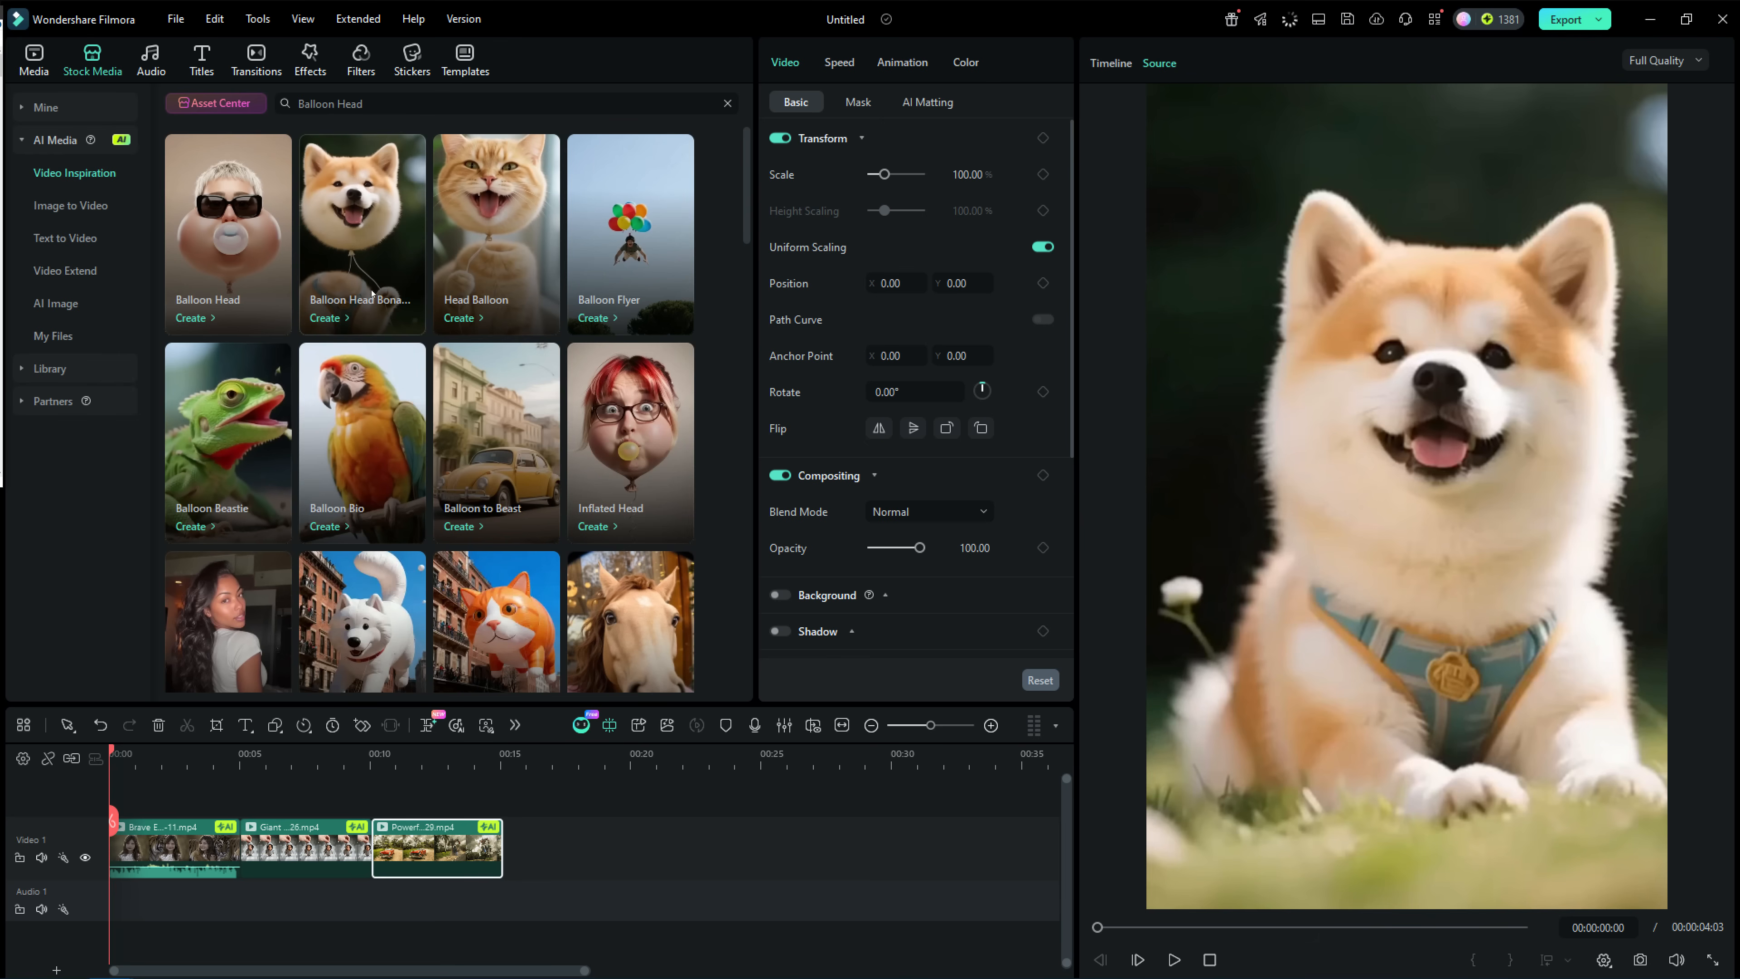
# Generate a Balloon Head Bonanza video from the white puppy photo as a single image with custom aspect ratio.
pyautogui.click(337, 318)
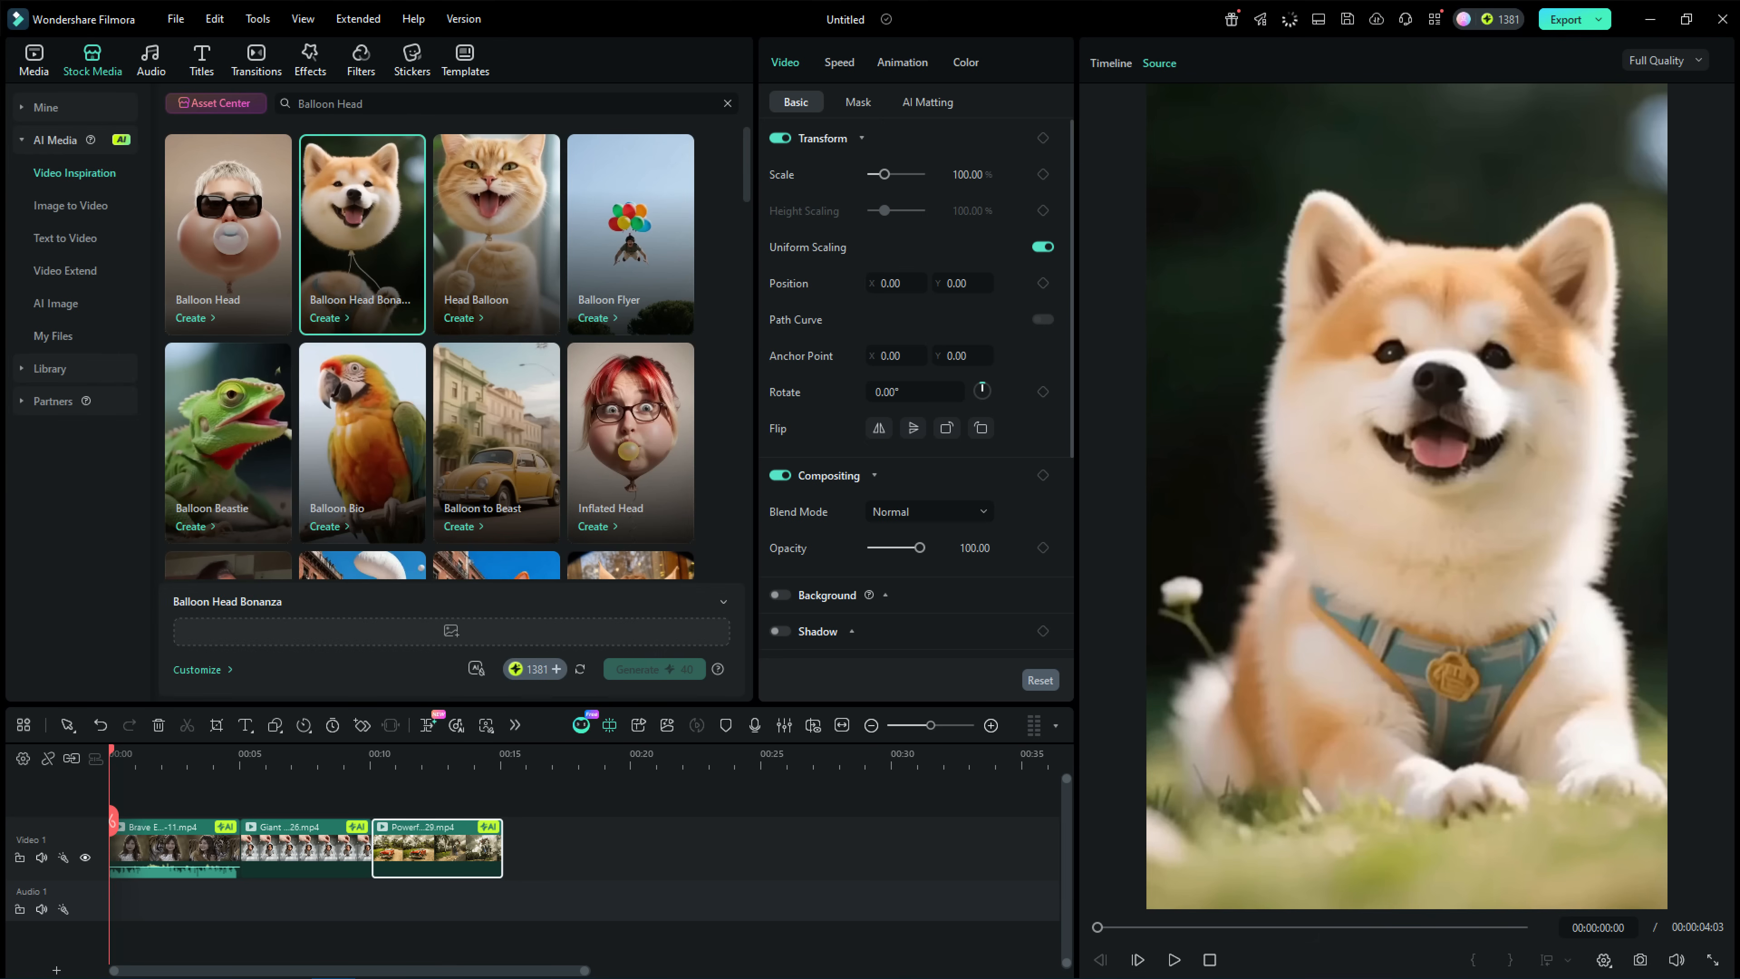
pyautogui.moveTo(0, 410); pyautogui.dragTo(439, 628)
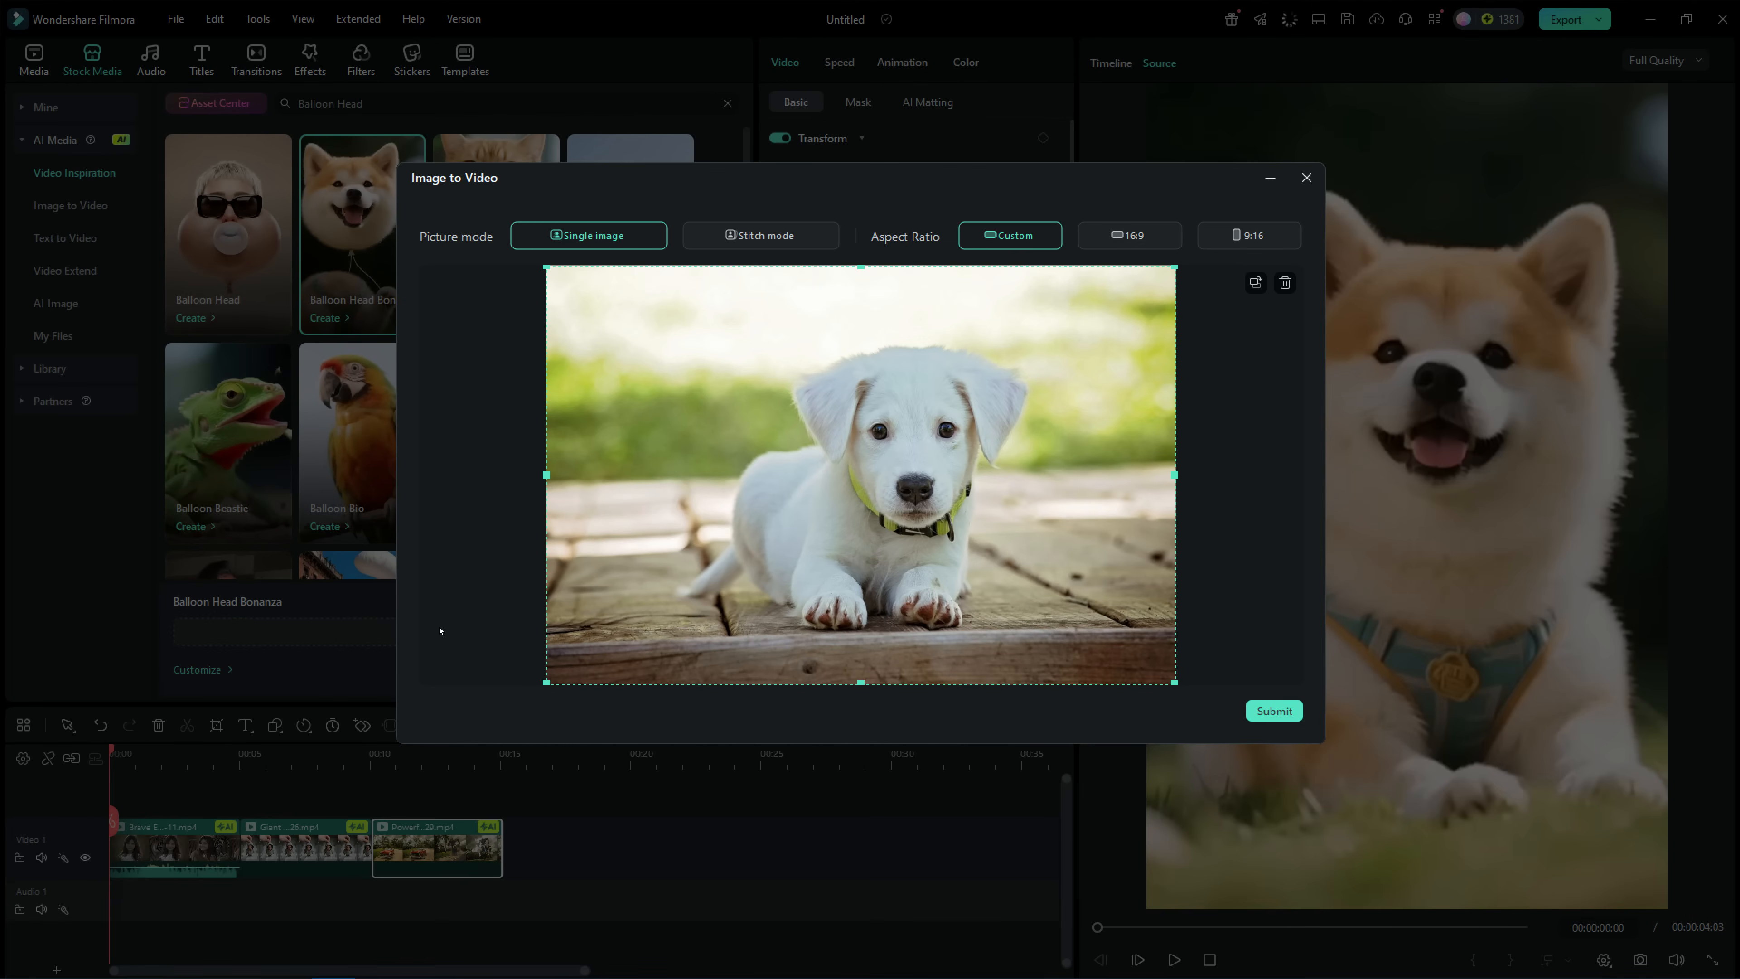
pyautogui.click(1266, 710)
# Choose the Inflated Head template and submit the uncropped portrait of the smiling blonde woman as its source image.
pyautogui.click(594, 525)
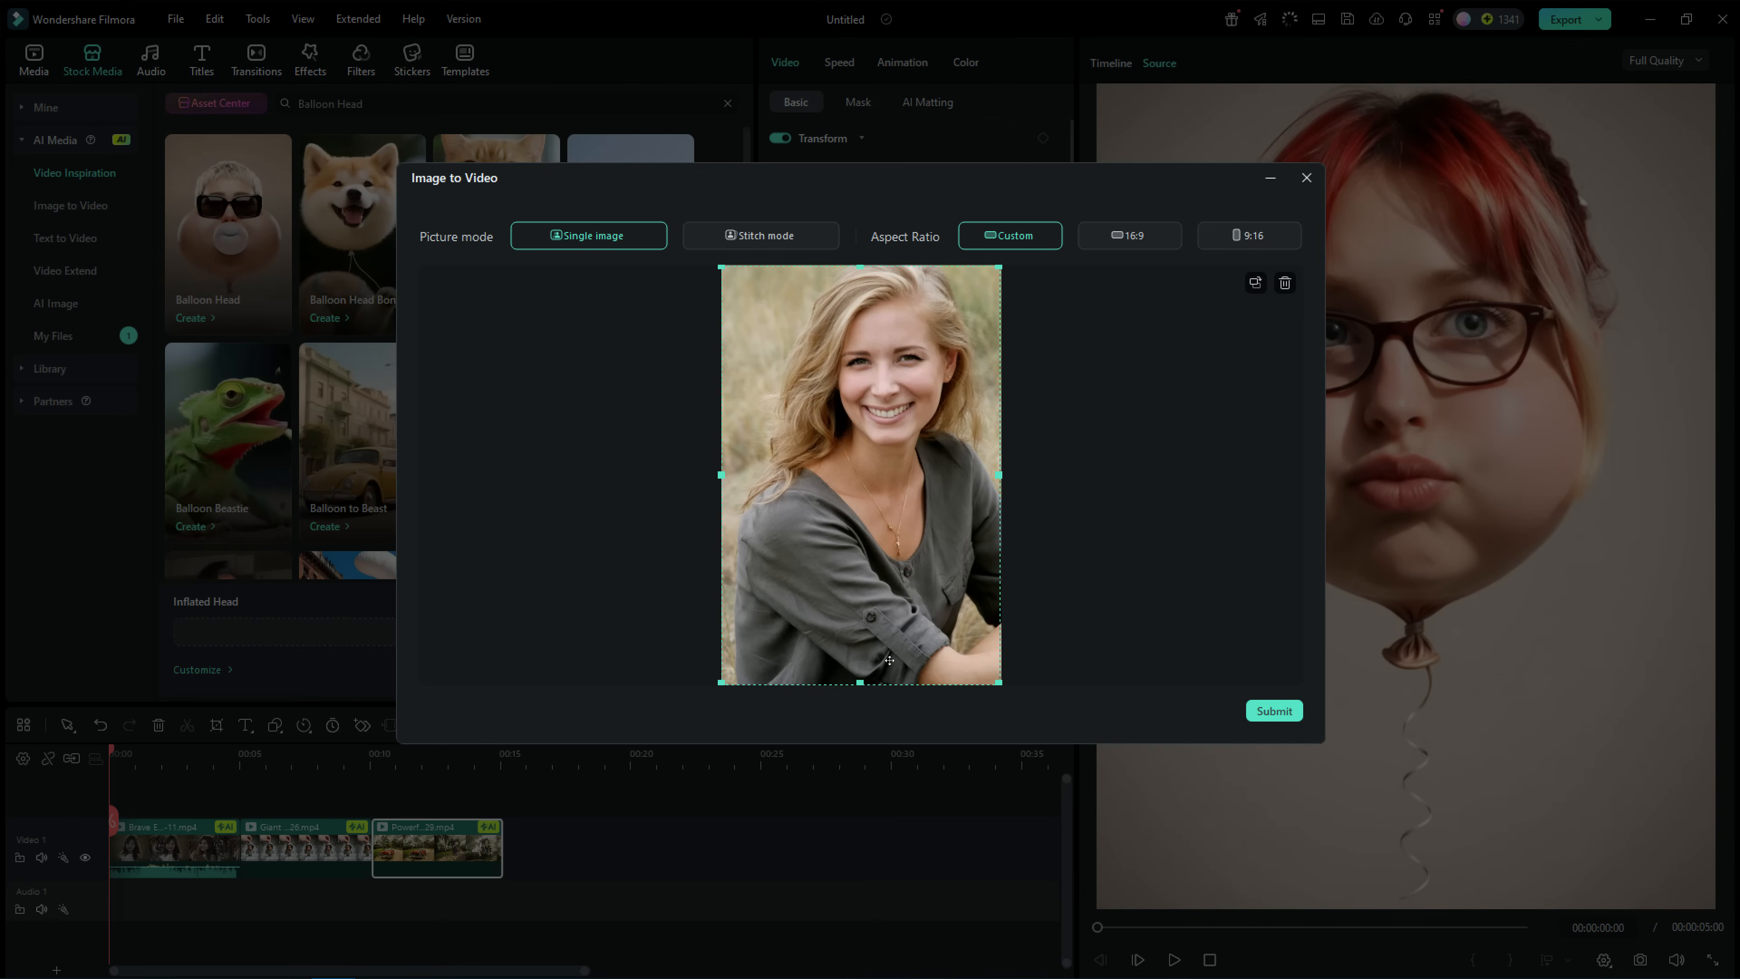
pyautogui.click(1270, 706)
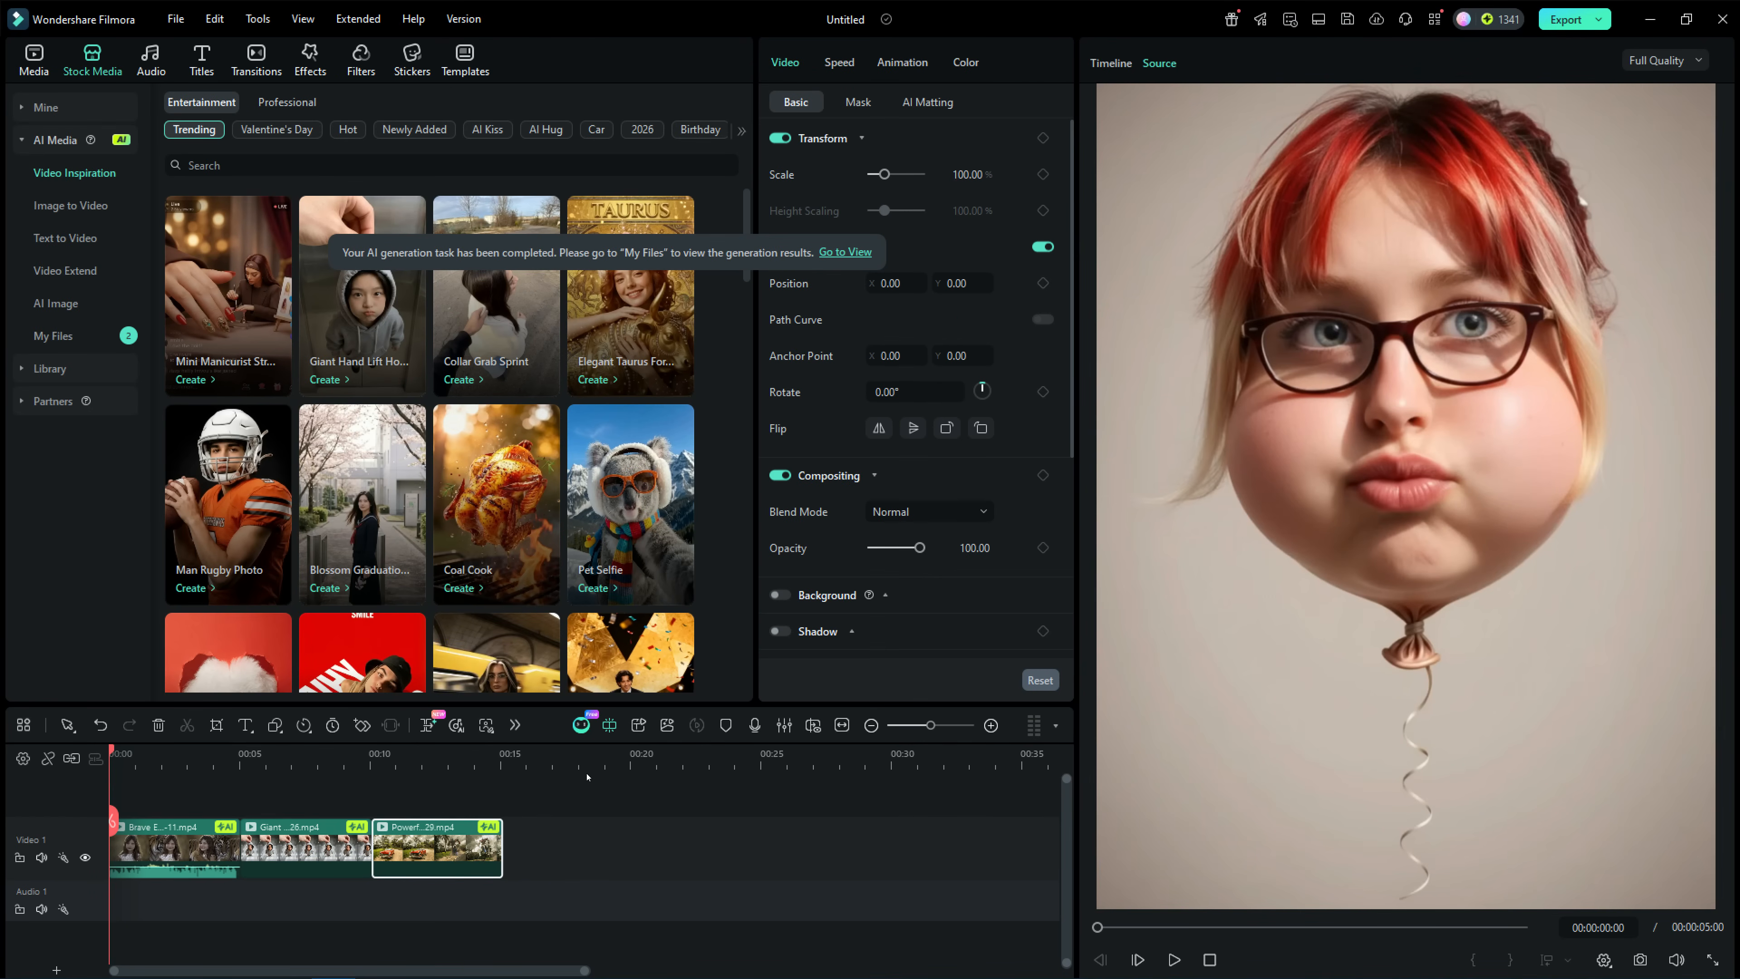
# Play the generated Aerial Equilibrium and Balloon Head Bonanza clips from the AI media files.
pyautogui.click(65, 336)
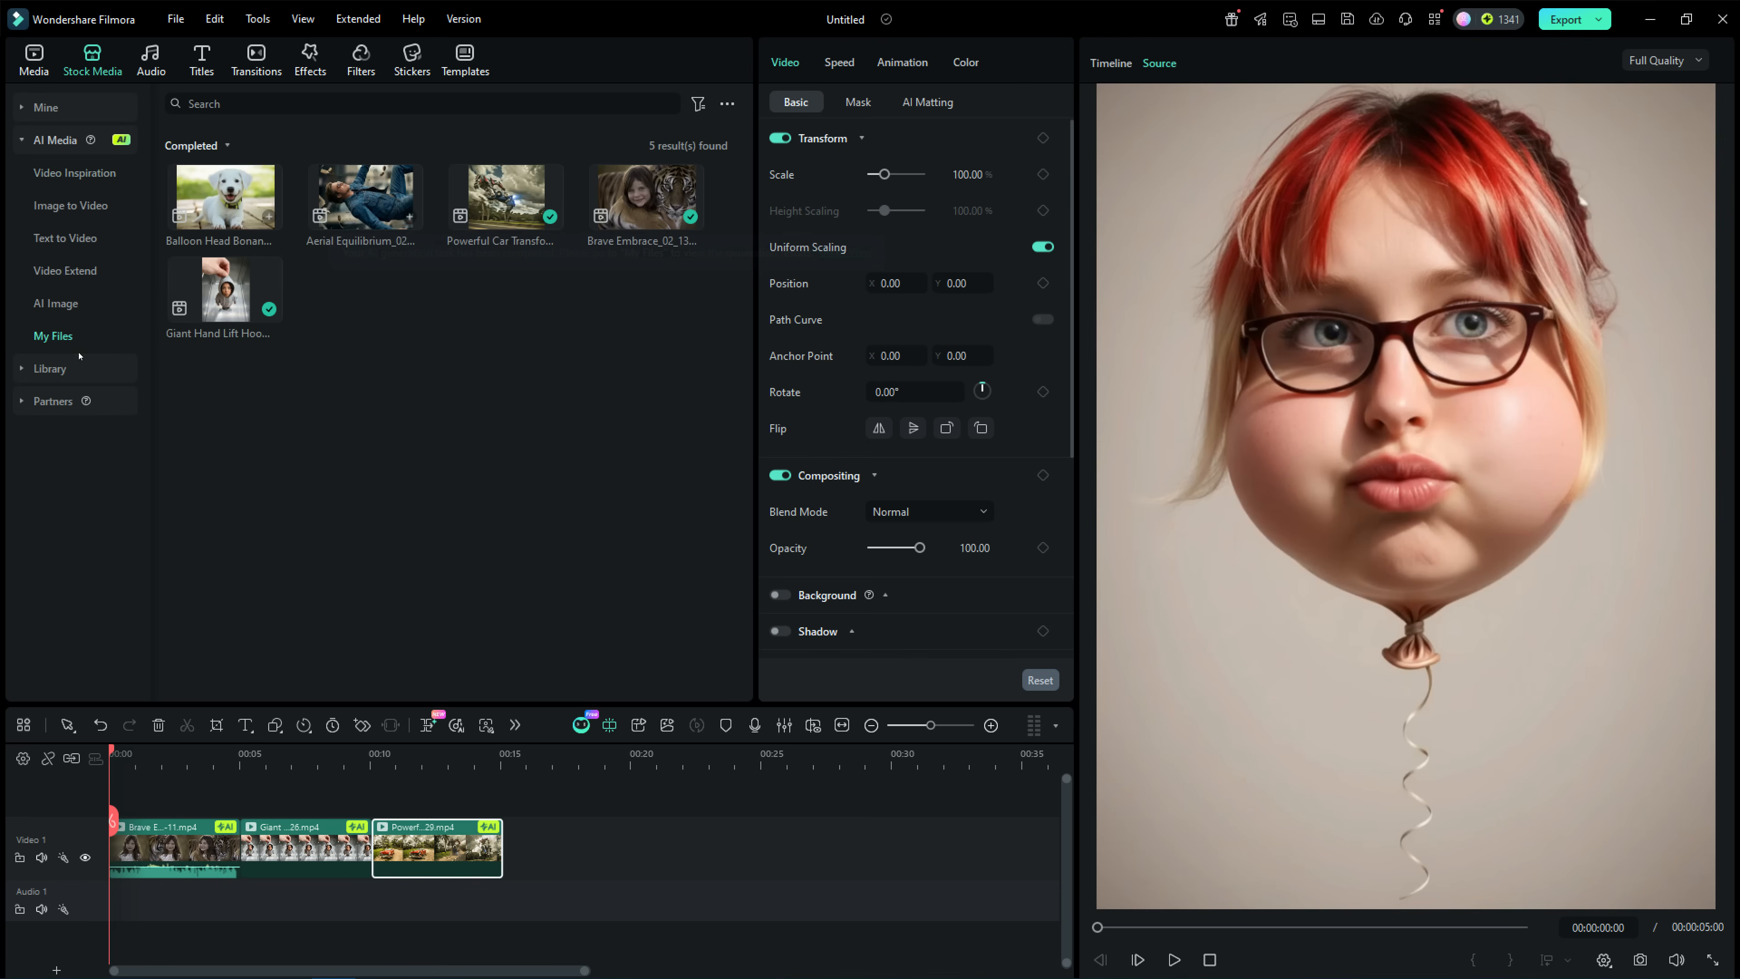
pyautogui.click(345, 194)
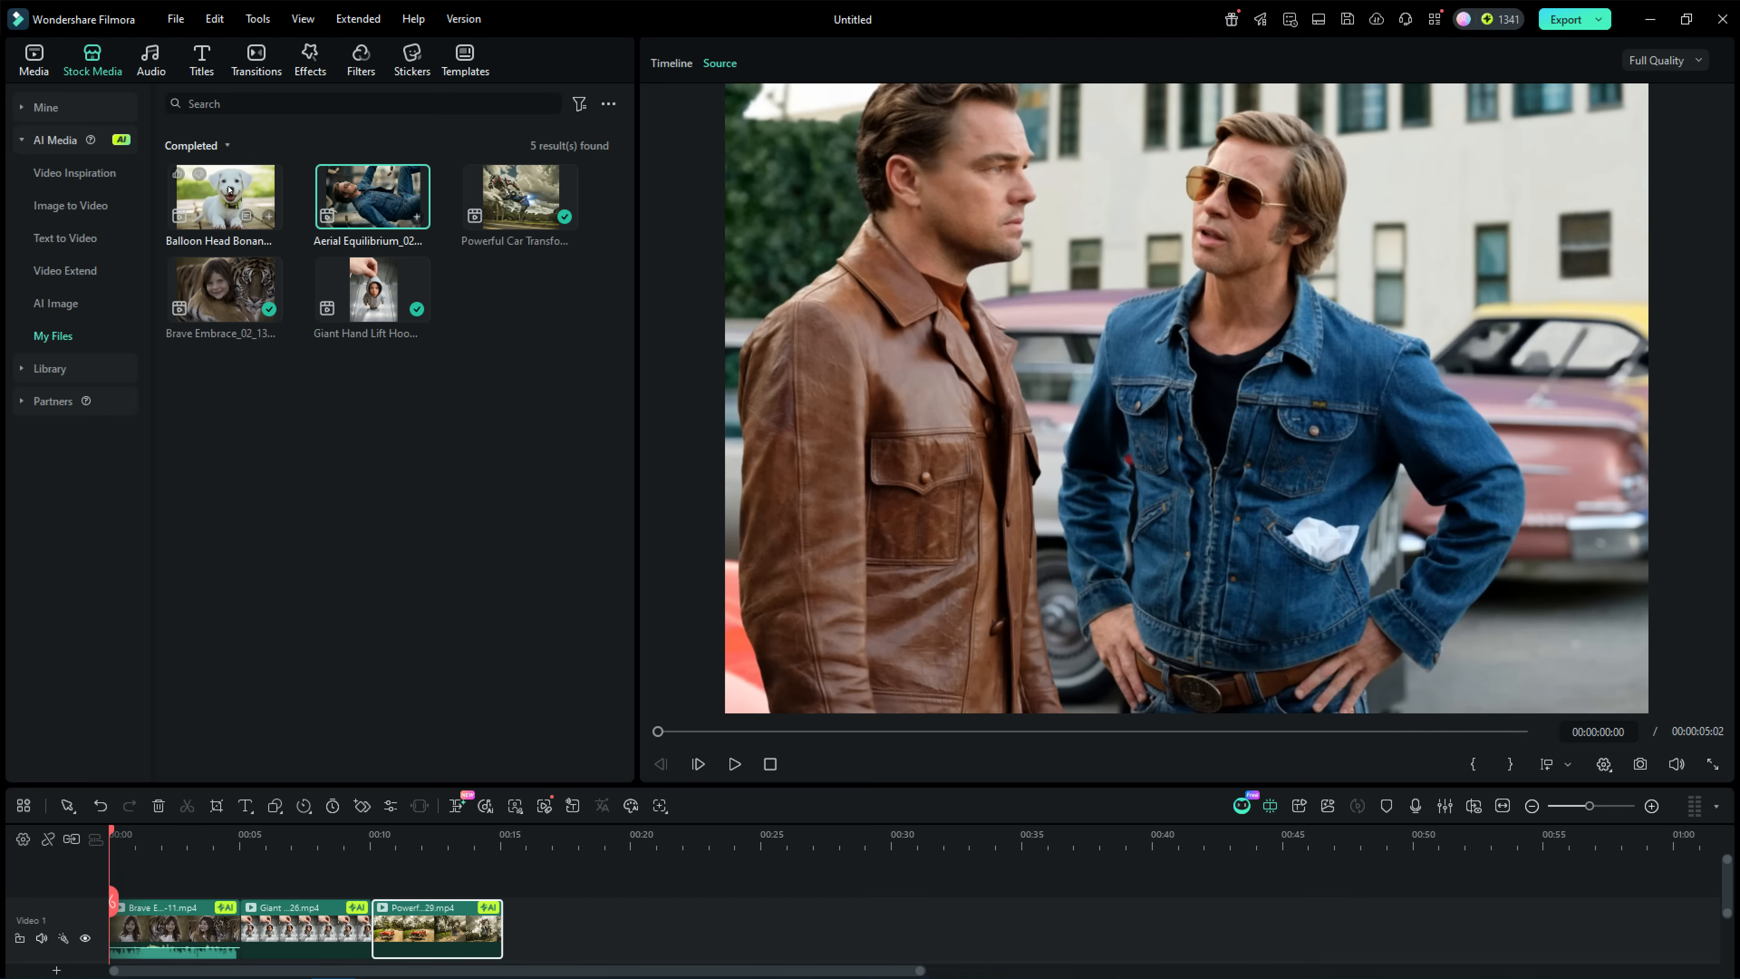
pyautogui.click(230, 189)
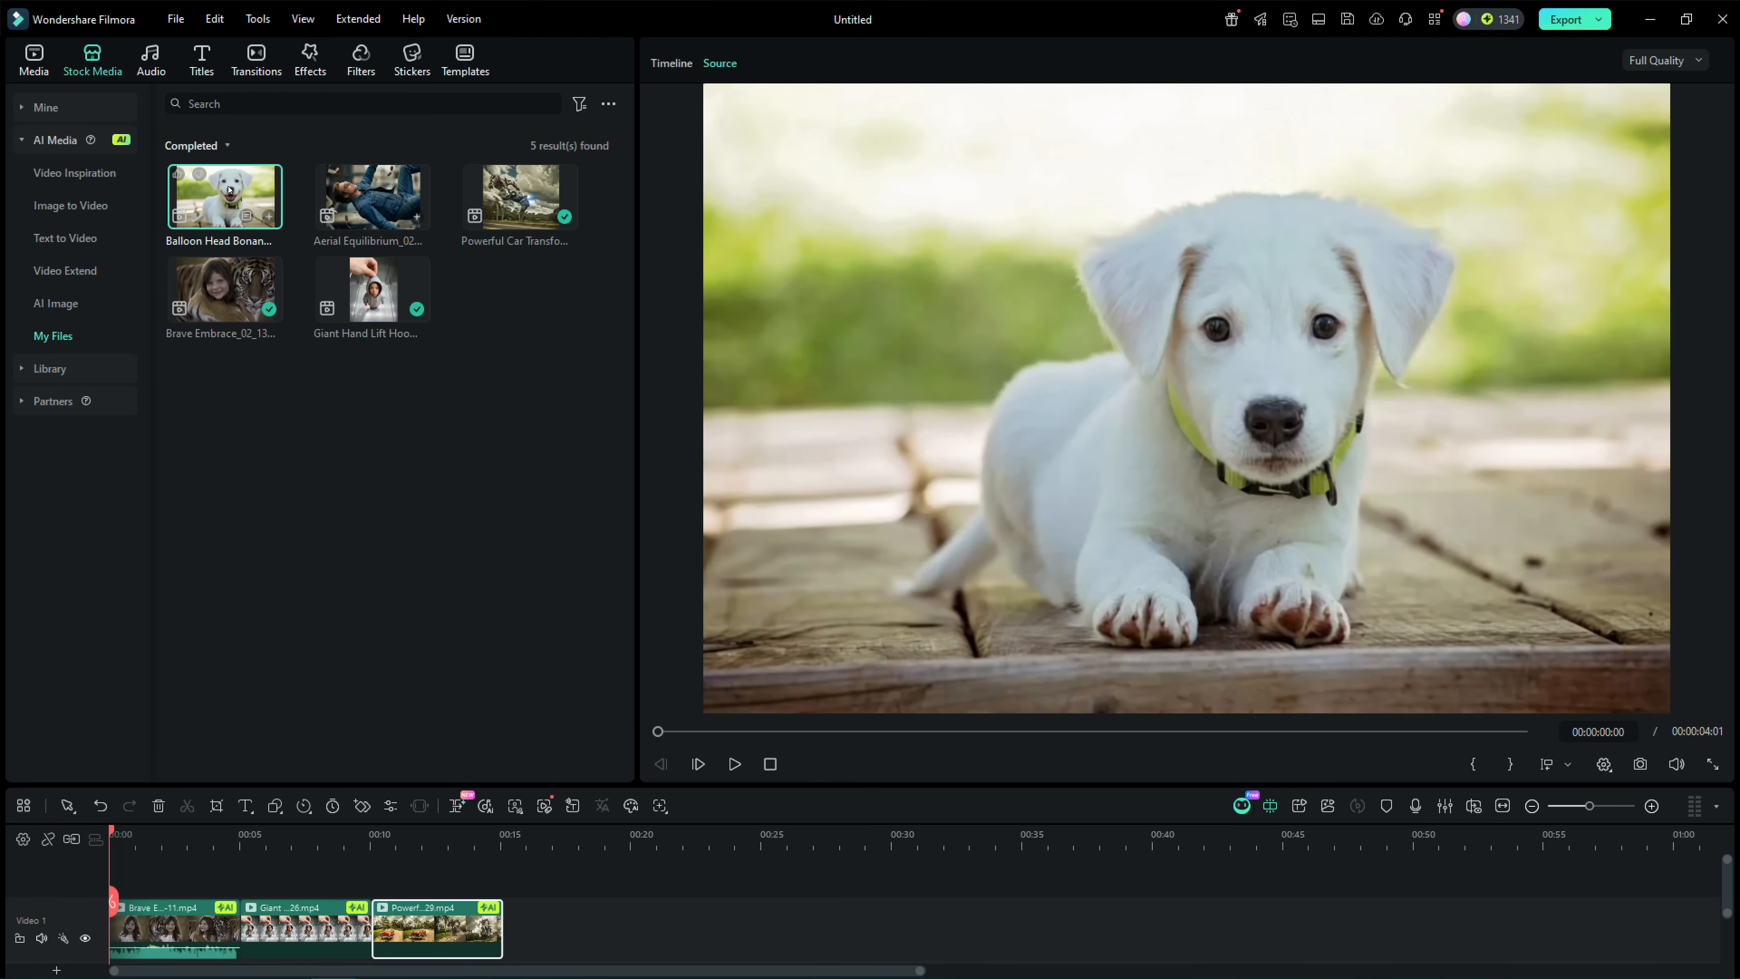
pyautogui.click(229, 189)
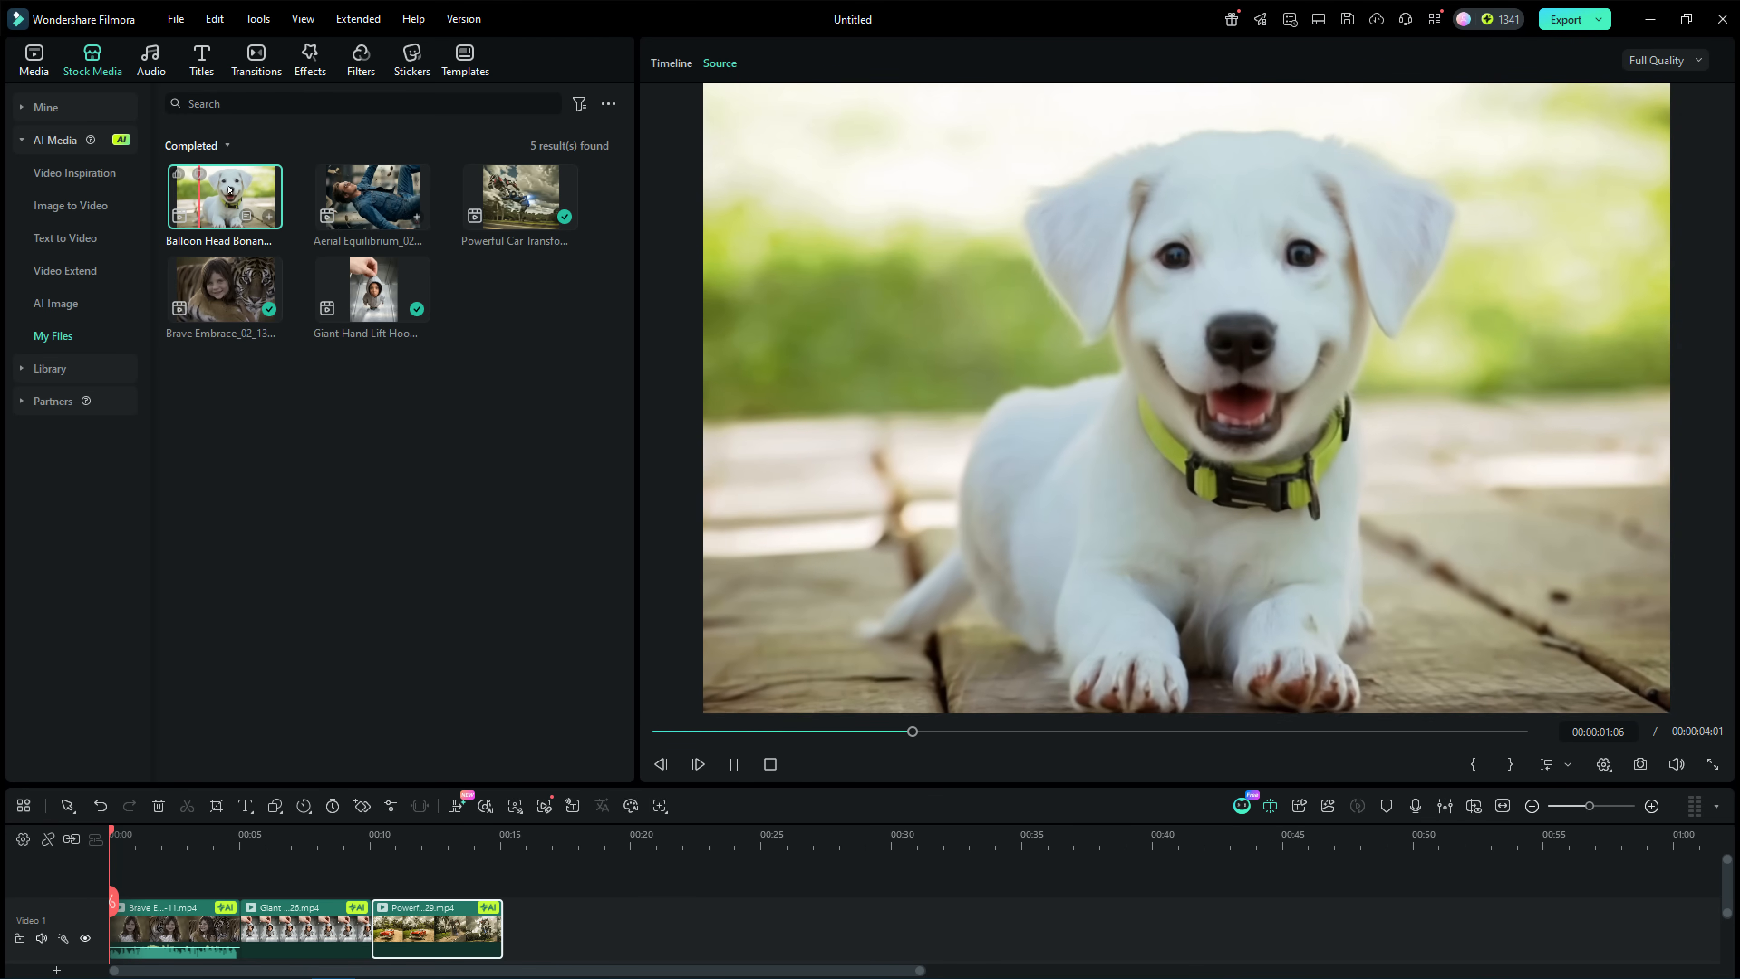